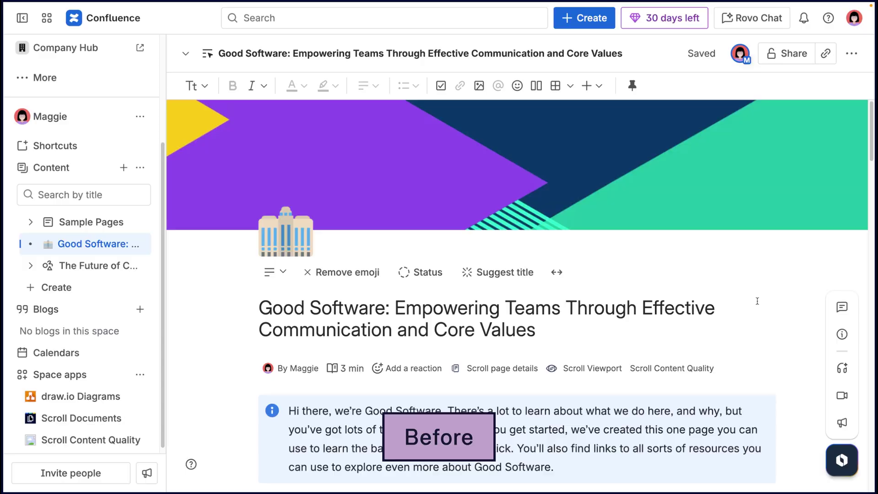
Scroll through the pasted Good Software intro, Purpose and Vision text in the new live doc.
scroll(757, 301, down, 20)
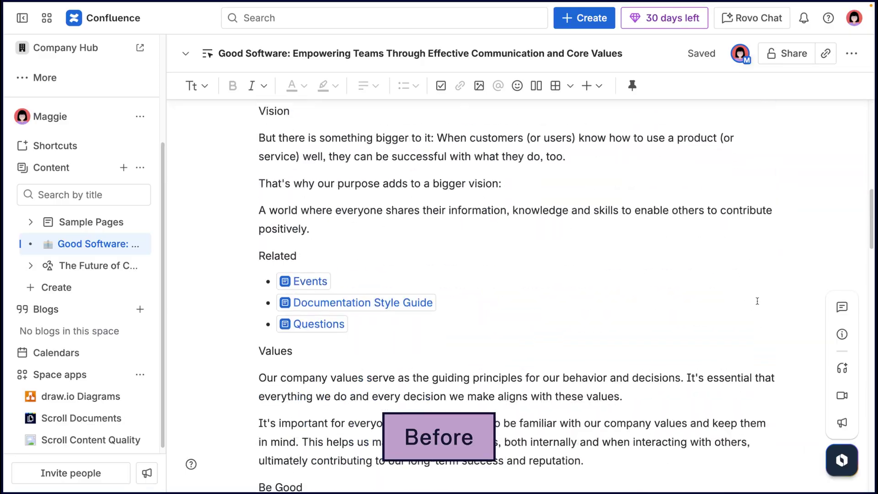
scroll(758, 301, down, 5)
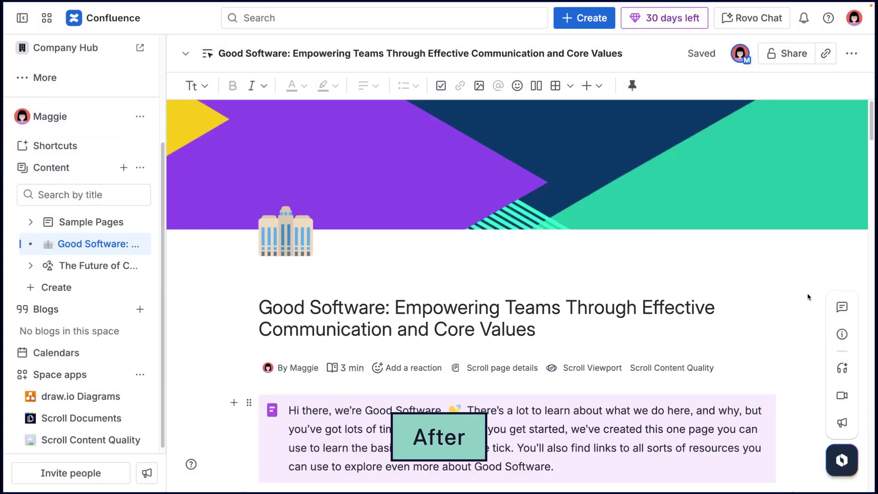
scroll(807, 293, down, 15)
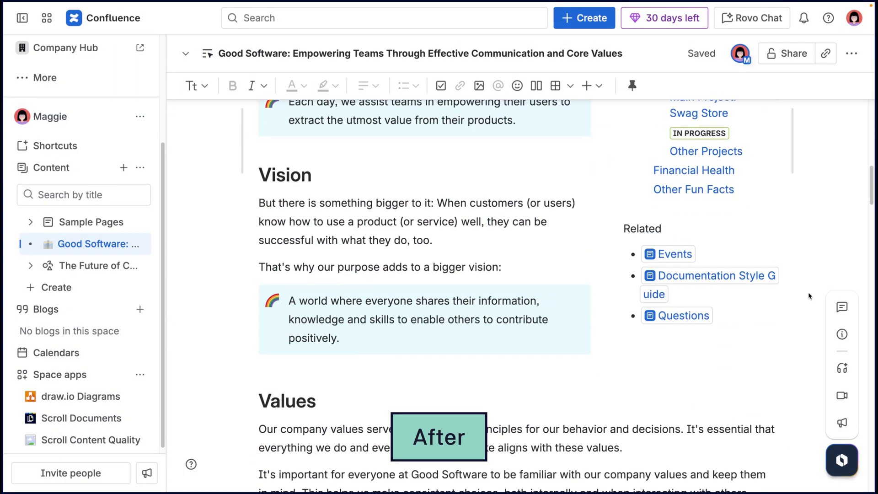
scroll(811, 295, down, 20)
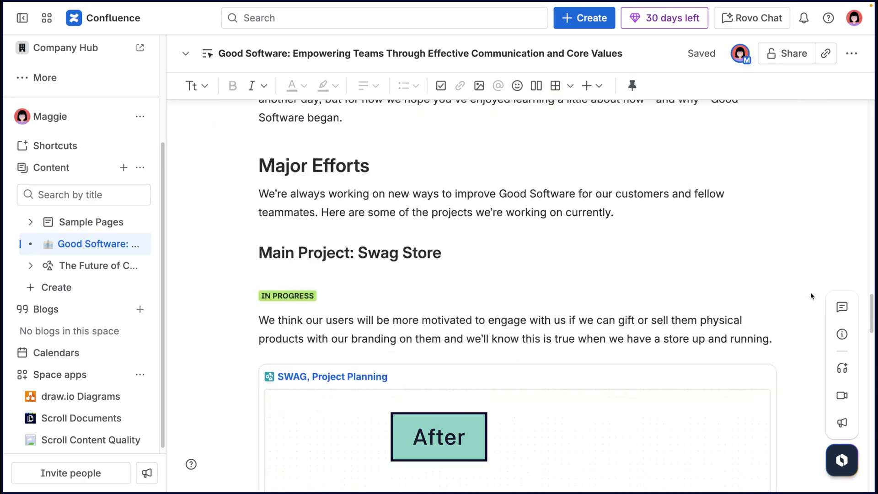
scroll(810, 295, down, 10)
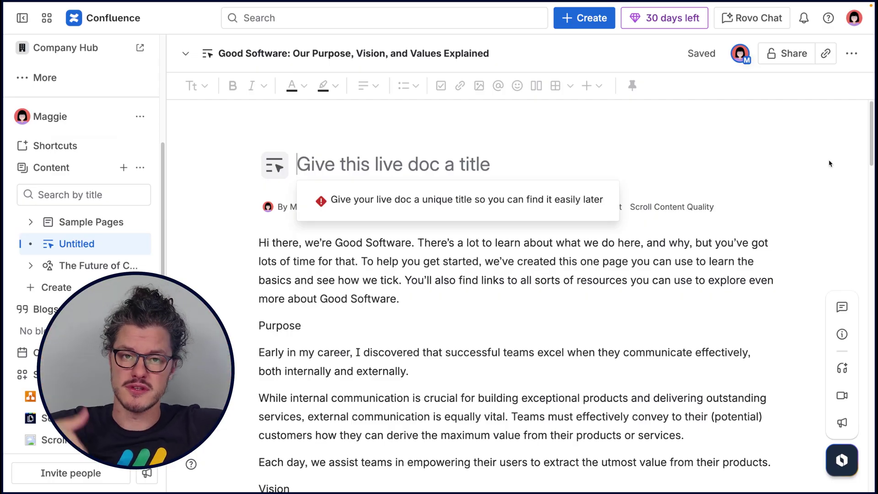
Title the page 'We're Good', then replace it with the AI-suggested title 'Good Software: Empowering Teams…'.
text(We'r)
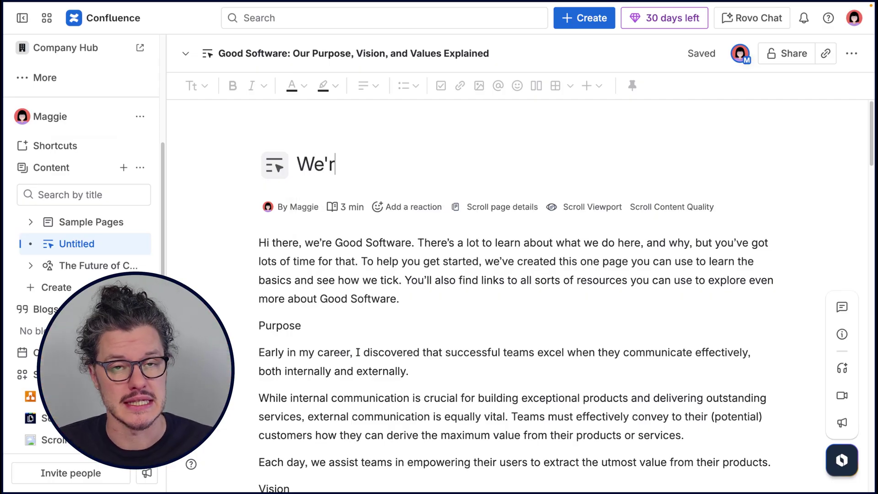
text(e Good Software)
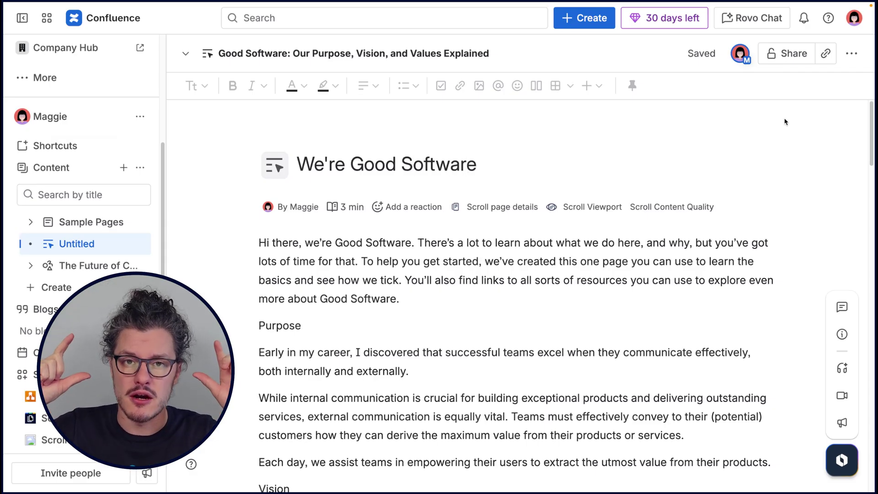
key(Tab)
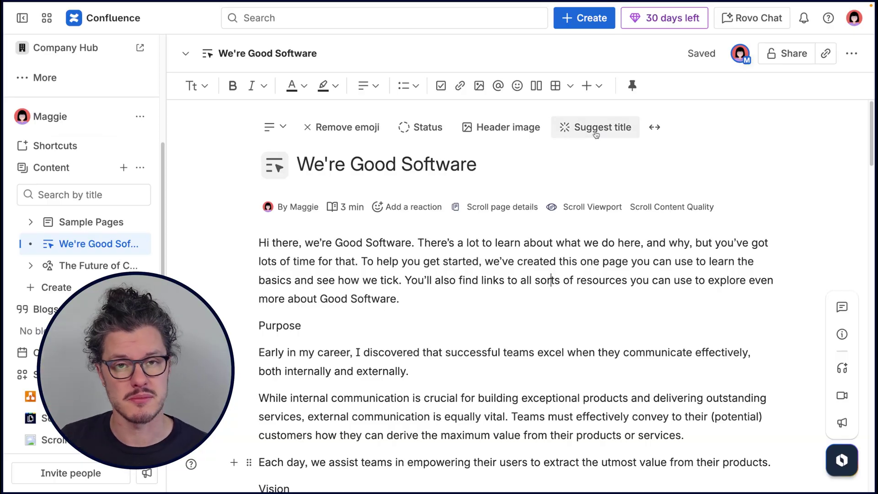
click(595, 128)
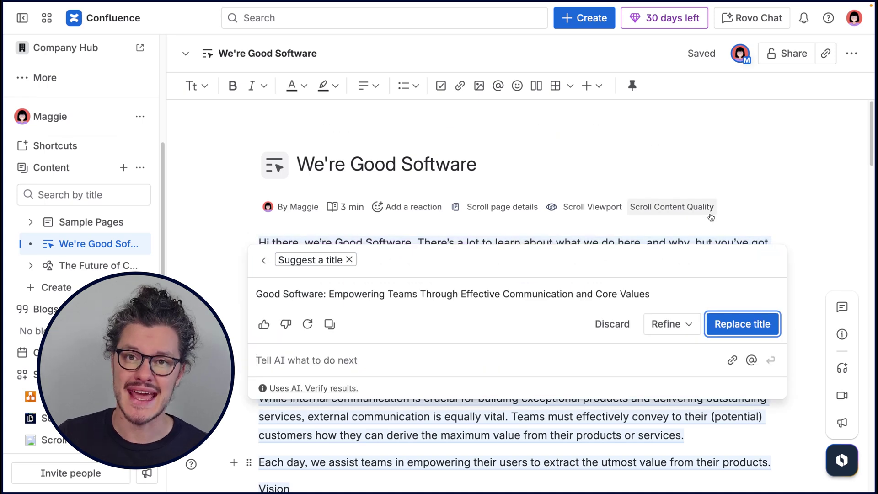
click(748, 326)
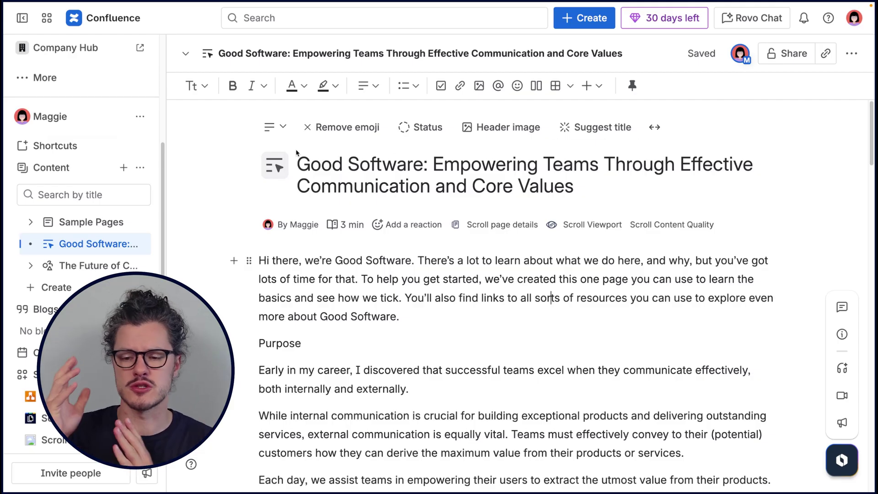
Give the title an office building emoji and upload Header.png as the page header image.
click(275, 167)
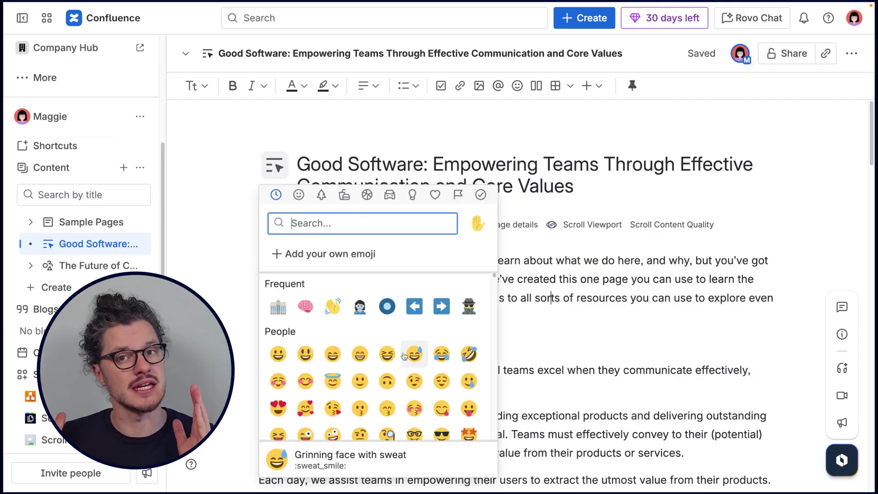
click(280, 308)
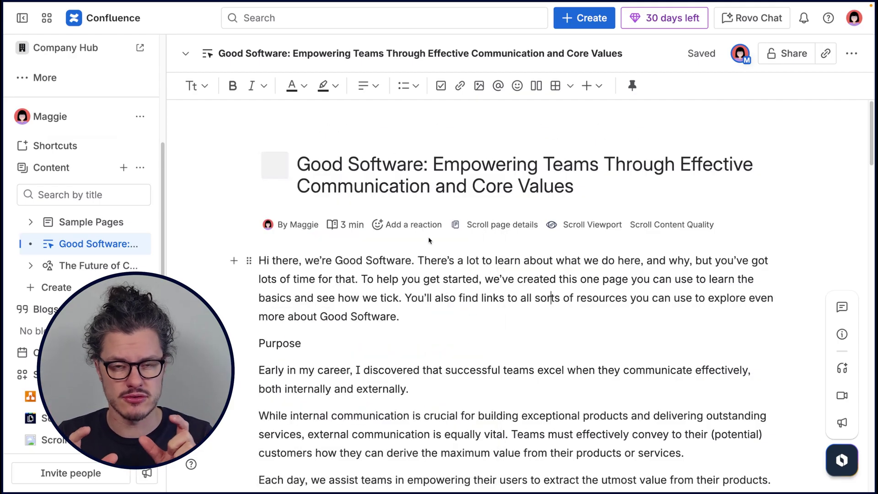
mouse_move(492, 168)
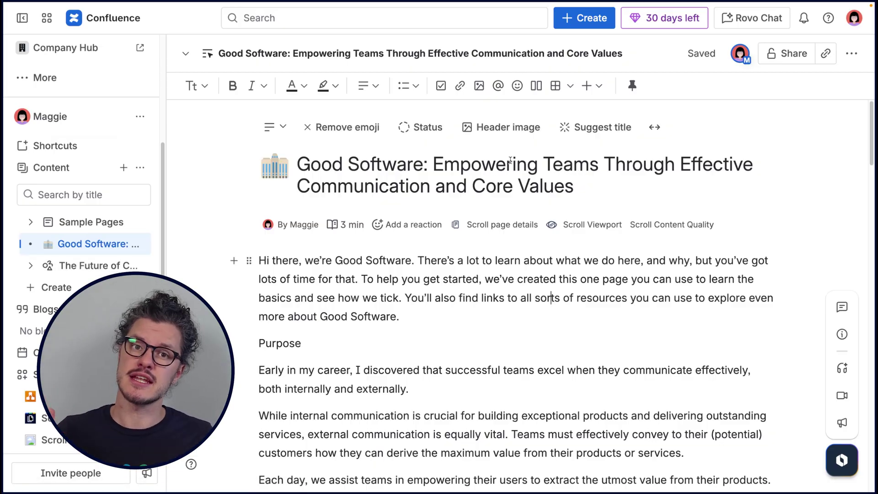
click(509, 128)
click(626, 212)
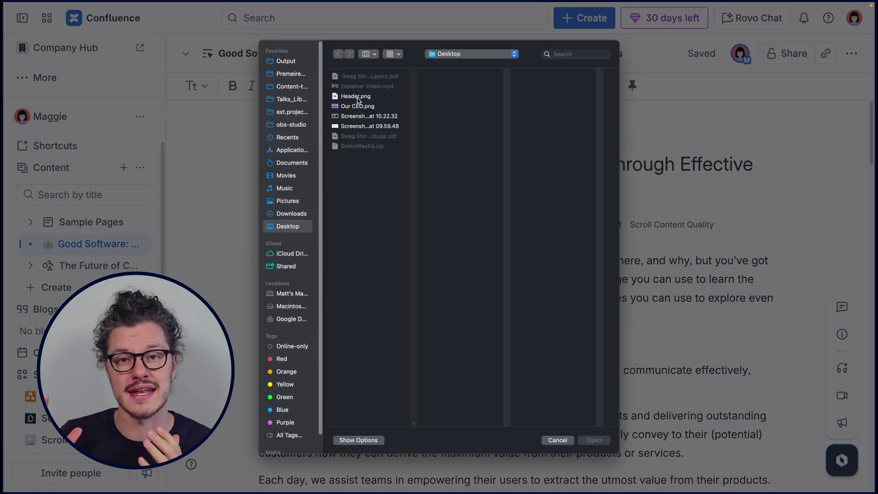
click(356, 97)
click(593, 440)
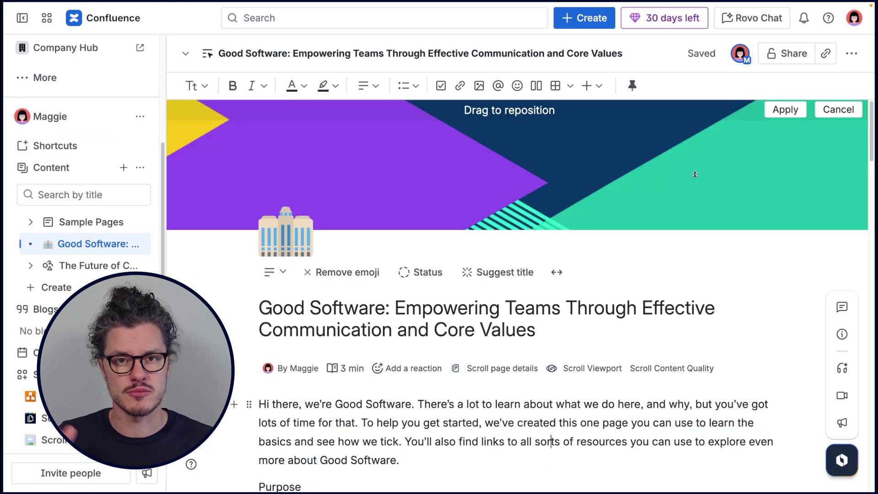
click(785, 110)
Select the whole intro paragraph.
click(490, 460)
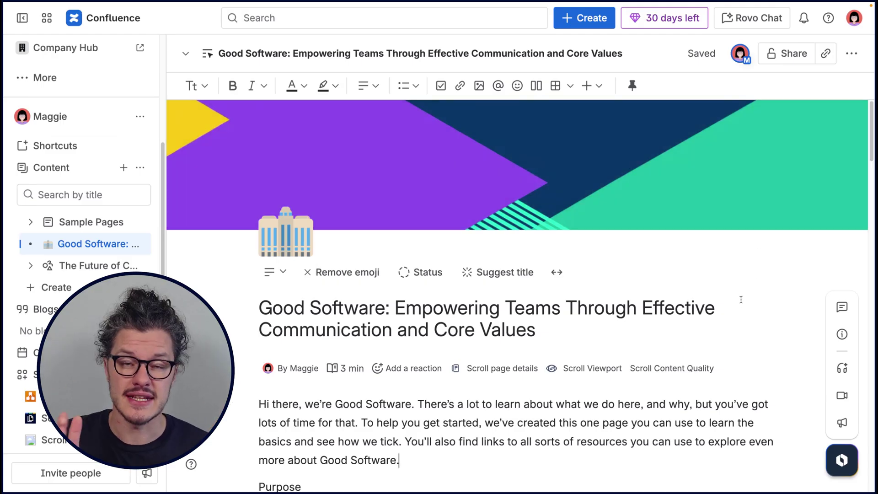
scroll(491, 320, down, 4)
drag(440, 303, 258, 244)
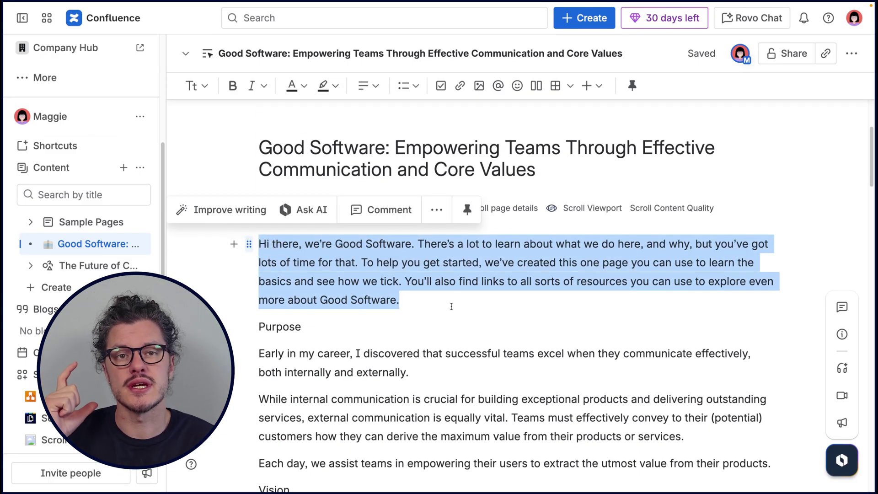
Insert an AI summary of the writing below the intro, then delete it.
click(411, 299)
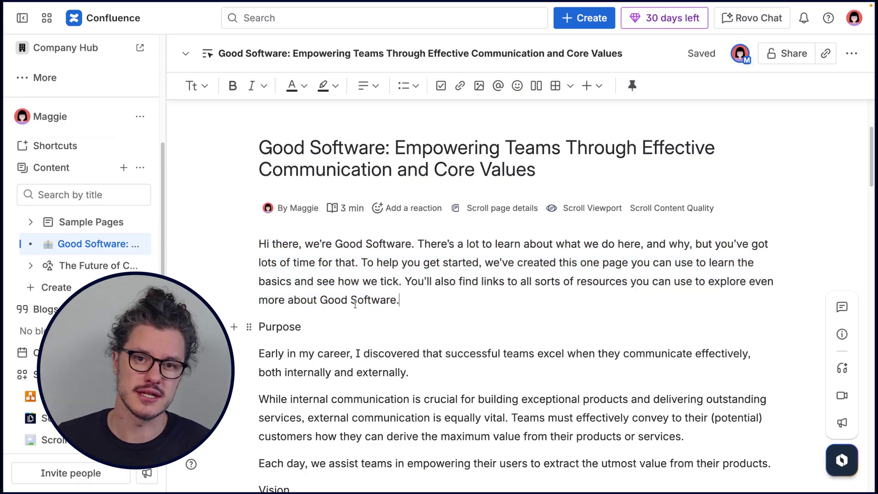
key(Return)
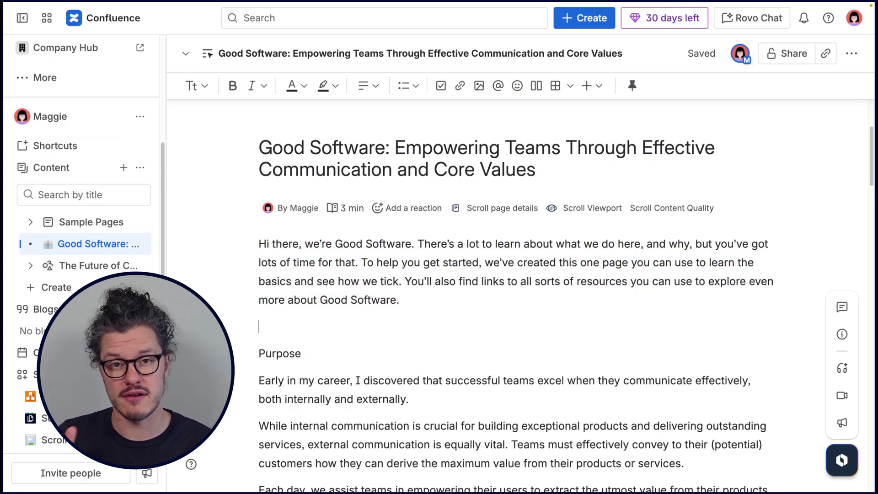
text(/summa)
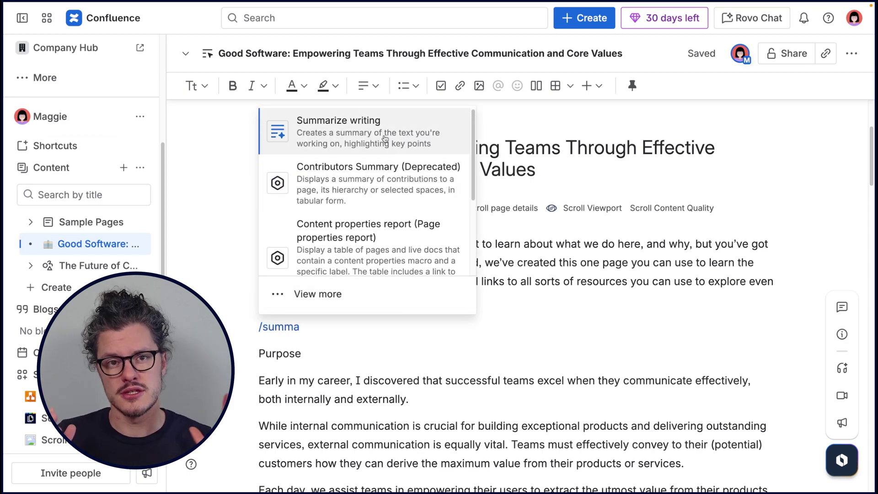
click(347, 132)
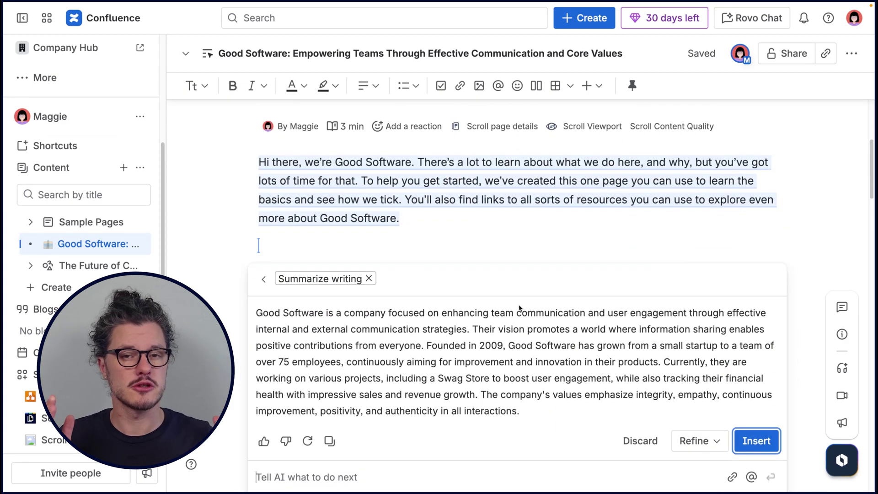
click(745, 441)
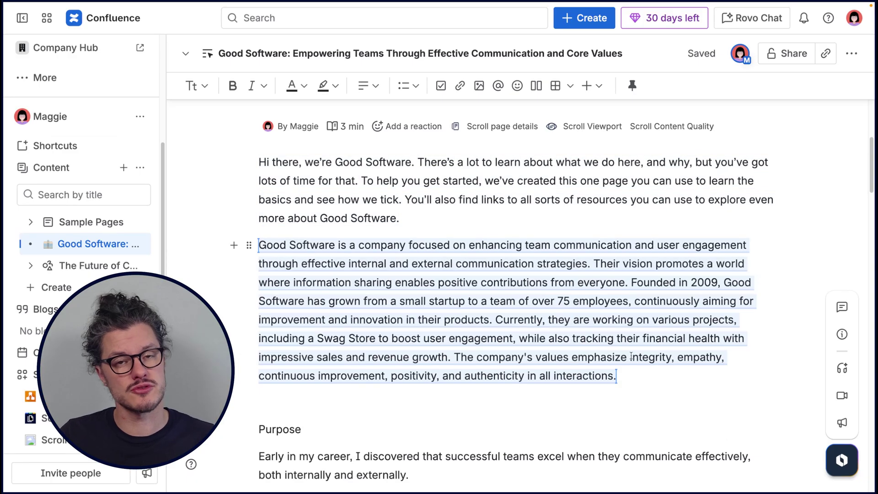
triple_click(639, 374)
key(BackSpace)
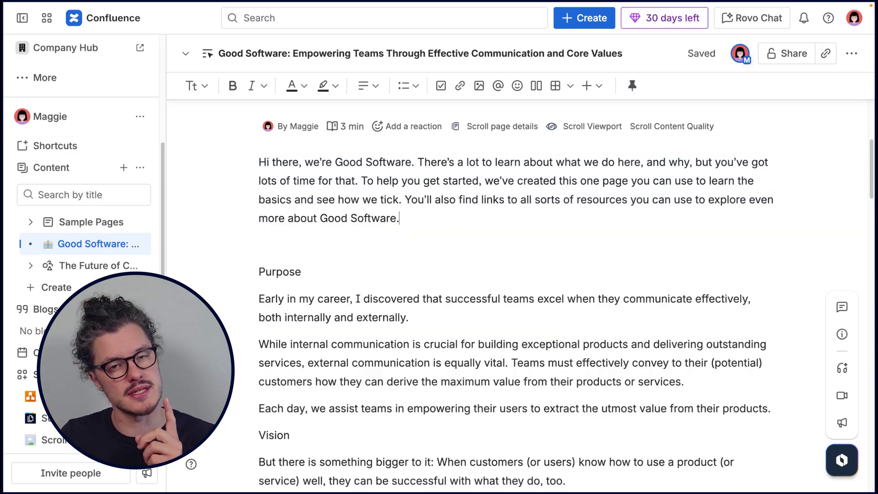
key(BackSpace)
Remove the intro paragraph from the body and type /pan in its place.
key(ctrl+shift+Up)
key(ctrl+c)
key(BackSpace)
text(/pan)
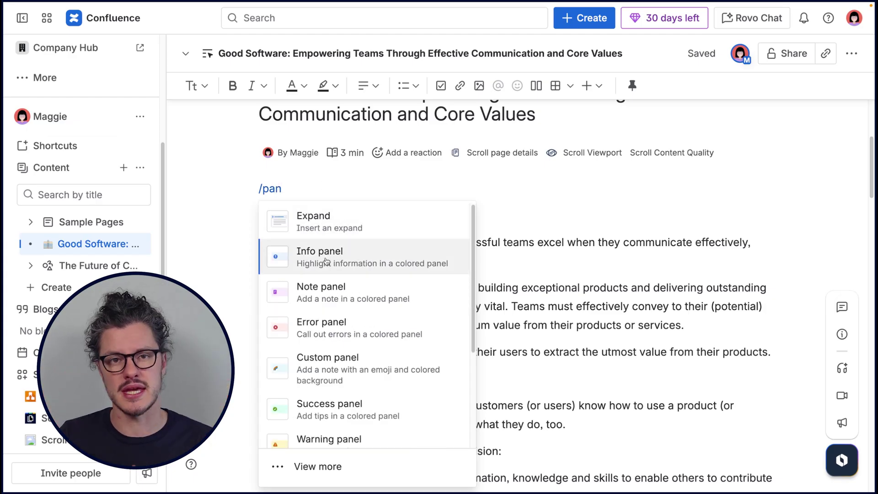
Insert an info panel and paste the intro paragraph into it.
click(326, 261)
key(ctrl+v)
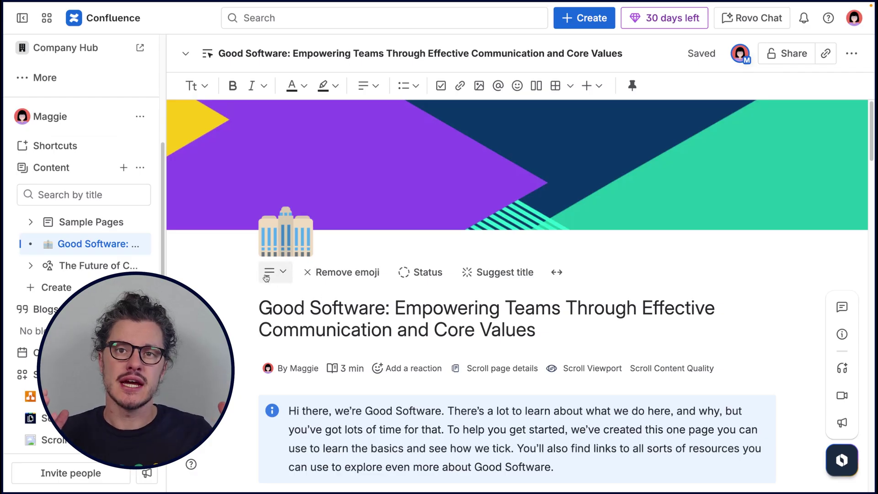
click(270, 271)
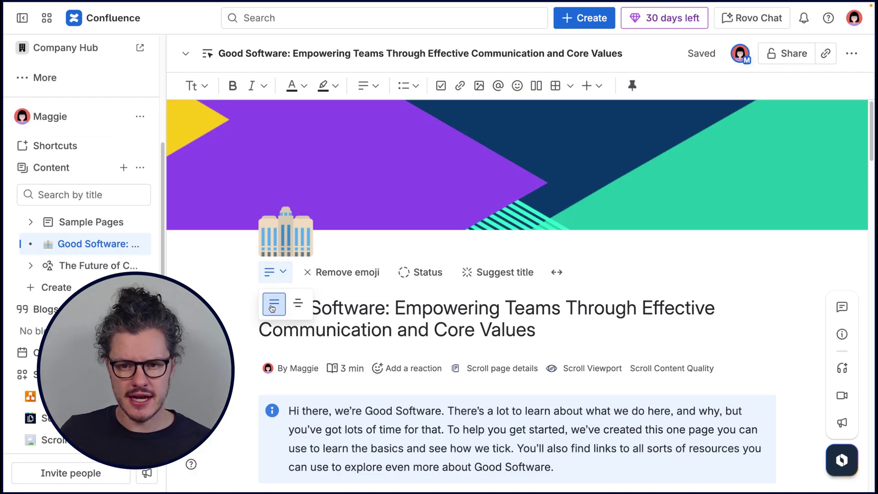
scroll(257, 331, down, 7)
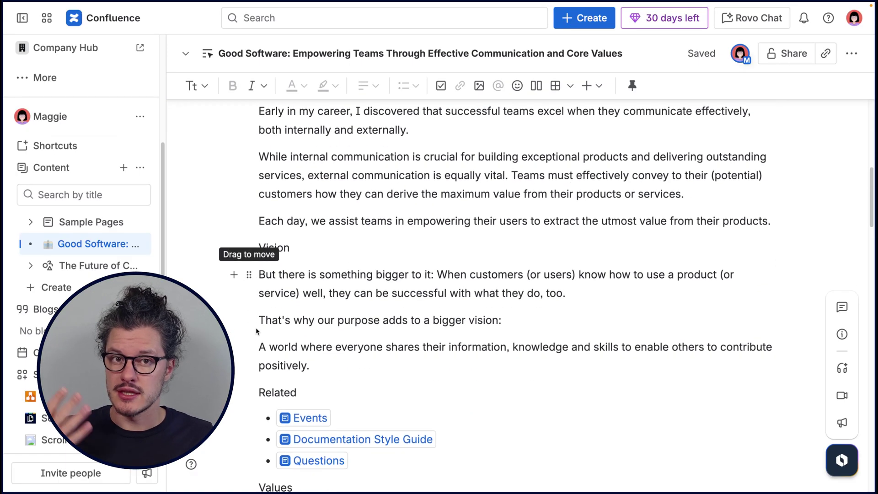
scroll(257, 331, up, 7)
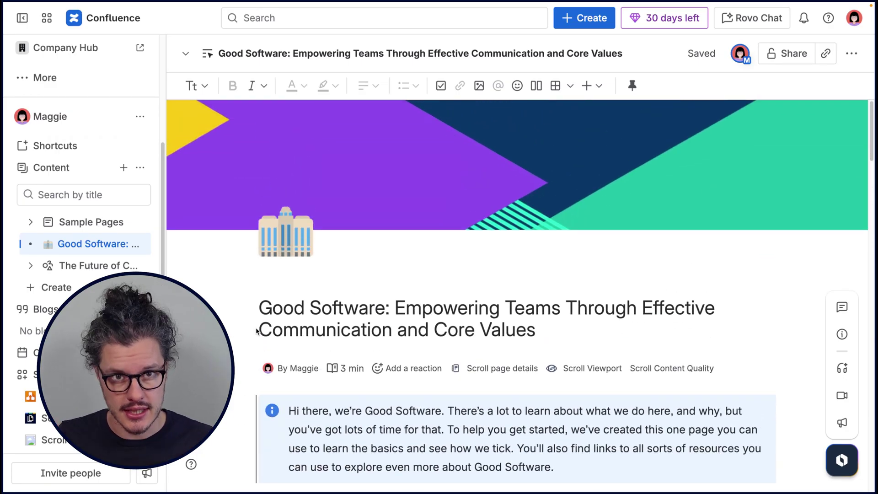
click(297, 304)
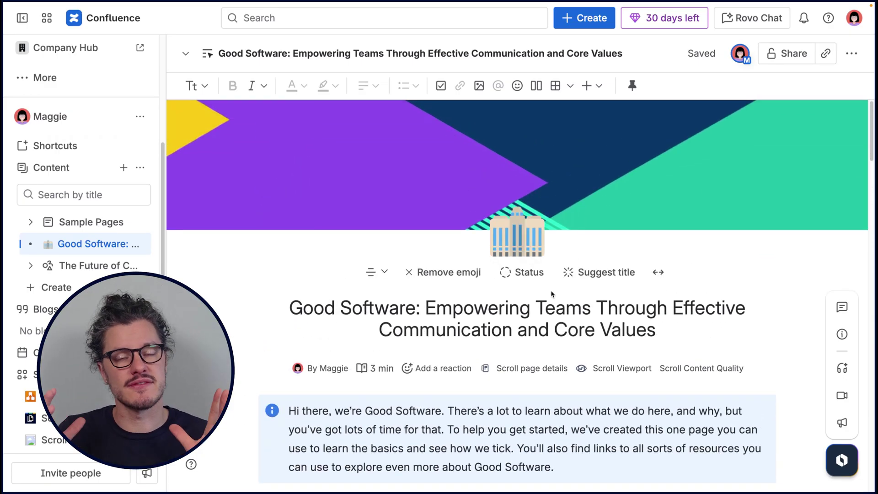
scroll(552, 294, down, 2)
scroll(552, 294, up, 2)
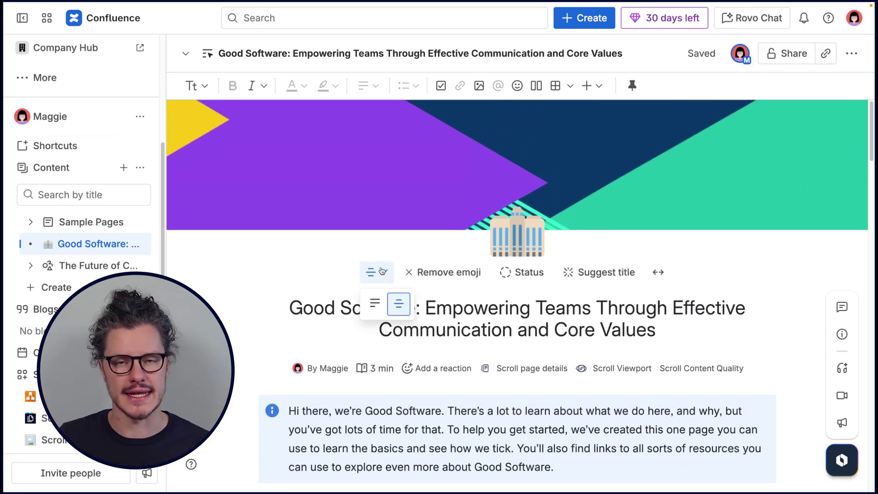
click(378, 306)
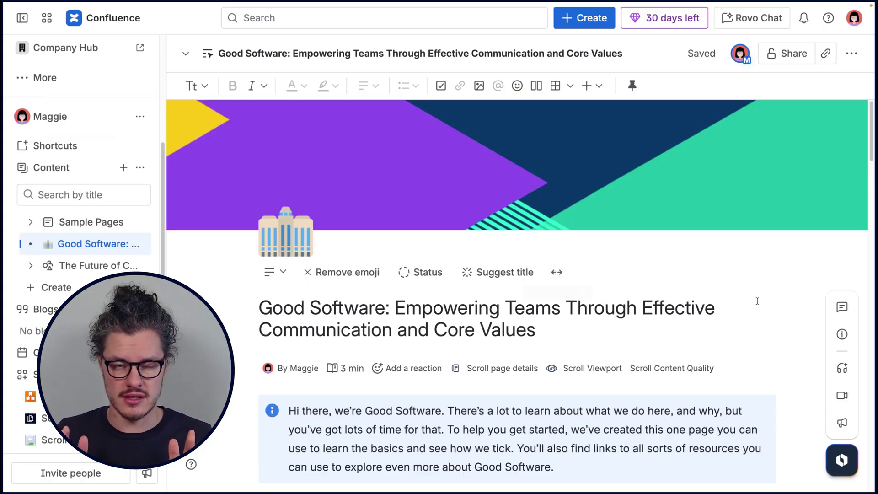
scroll(757, 301, down, 20)
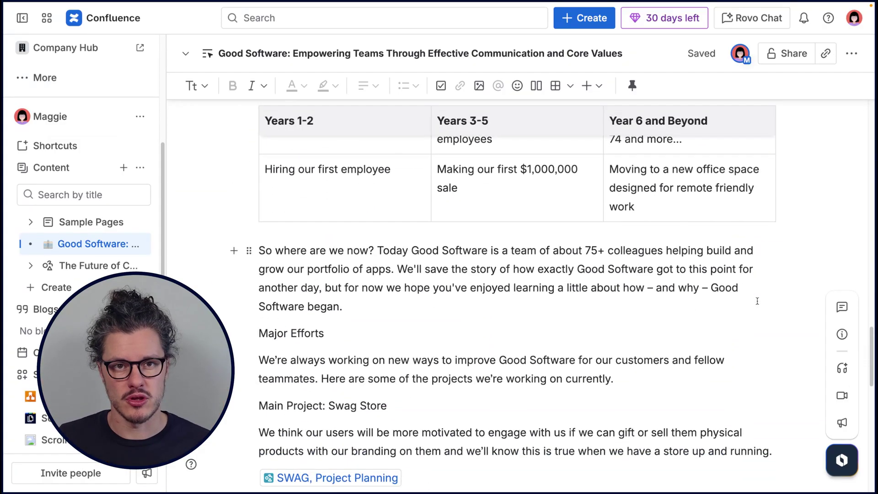
scroll(758, 300, down, 10)
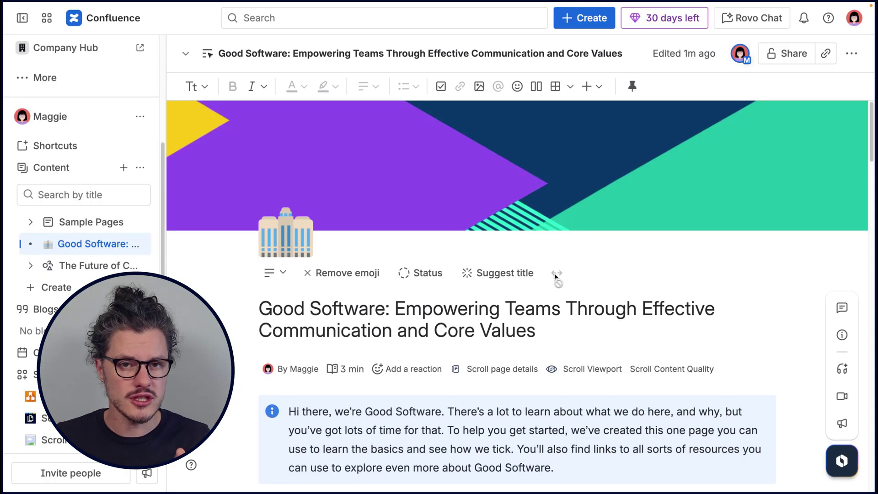
Toggle the page width and drag the Years table's handle until it snaps to Full-width.
click(558, 274)
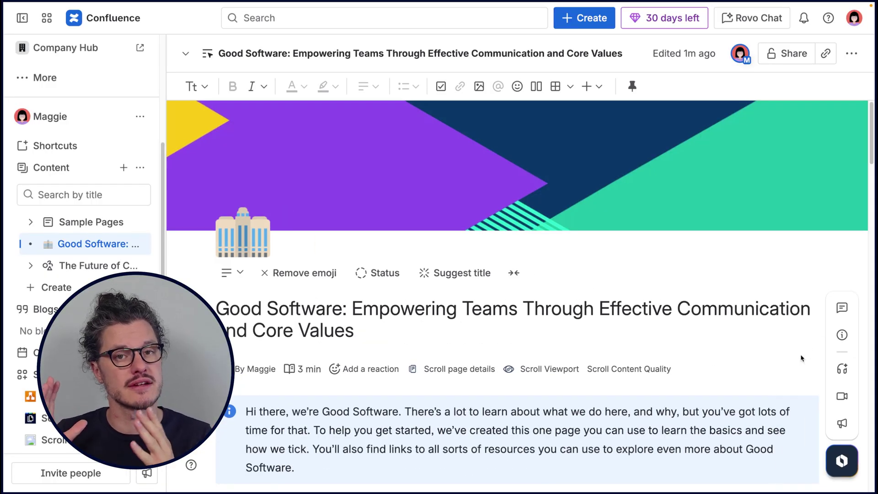
scroll(801, 358, down, 15)
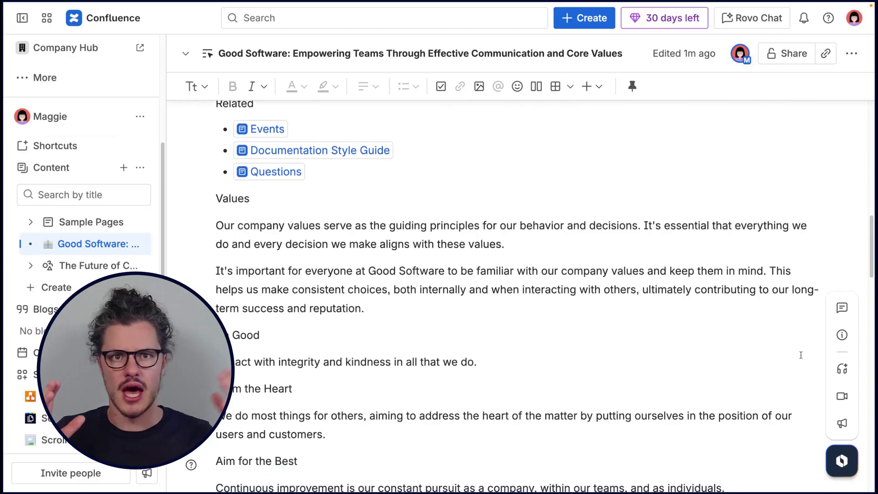
scroll(800, 355, down, 15)
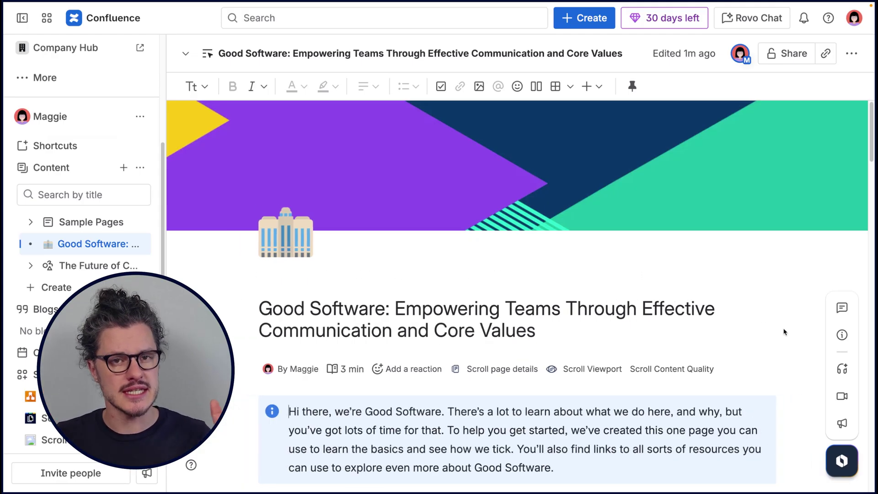
scroll(783, 332, down, 8)
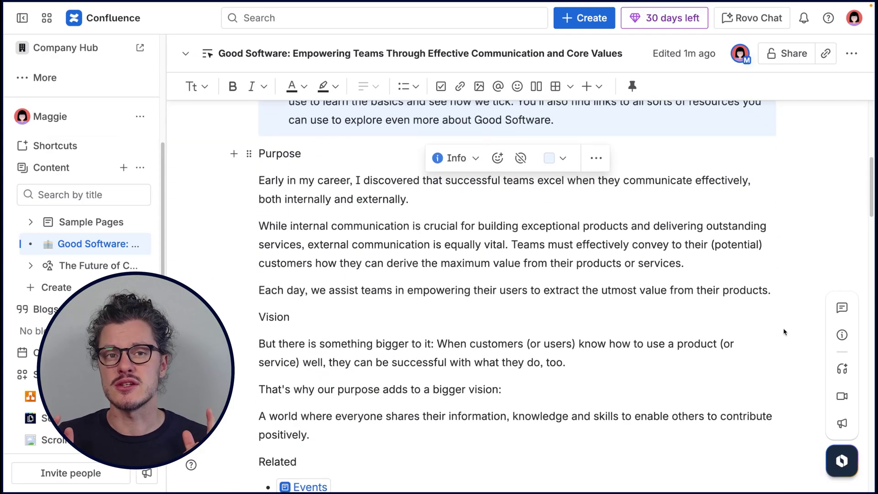
scroll(783, 332, down, 7)
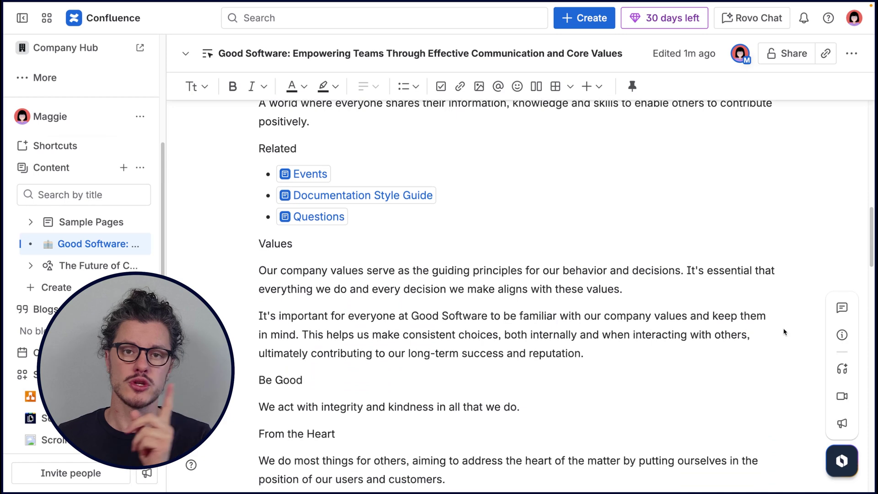
scroll(784, 332, down, 13)
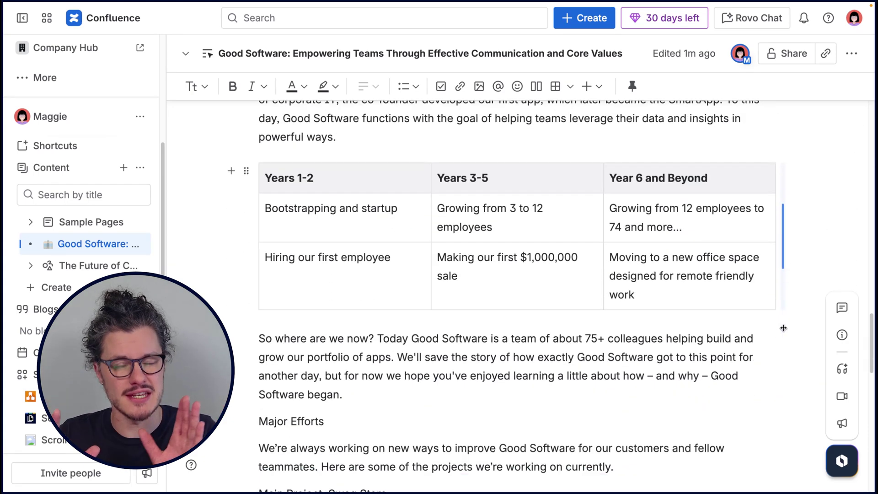
scroll(783, 328, down, 1)
drag(783, 220, 867, 201)
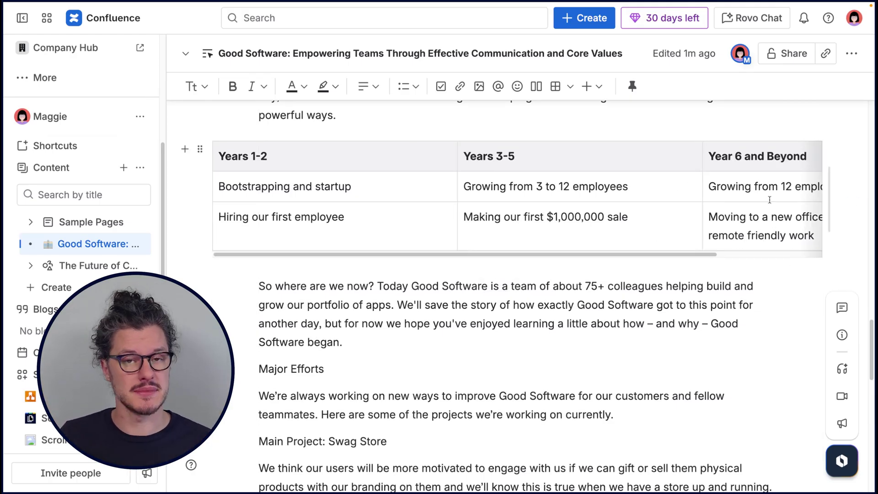
Click into the Years 1-2 header cell, then move the caret to the paragraph below.
scroll(788, 243, down, 15)
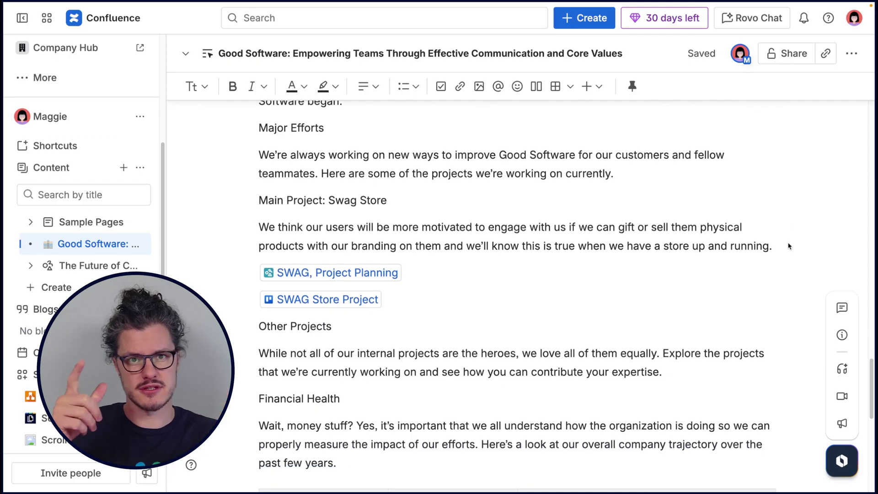
scroll(788, 244, up, 15)
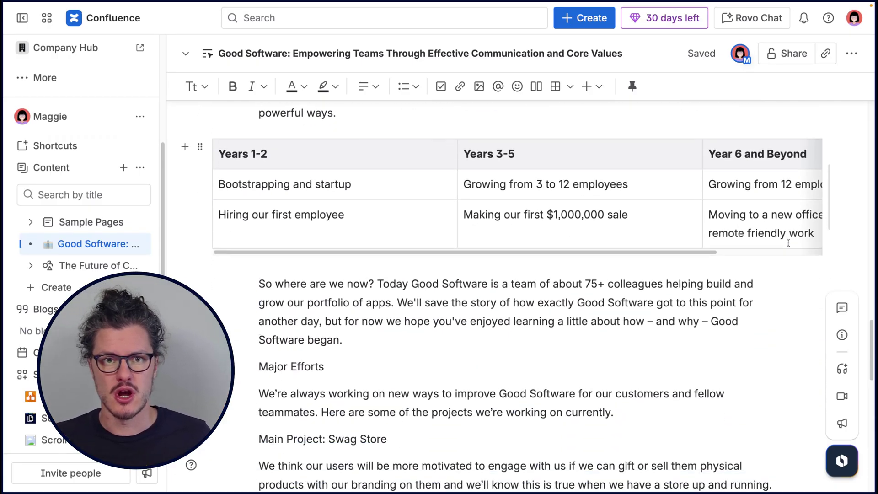
click(771, 245)
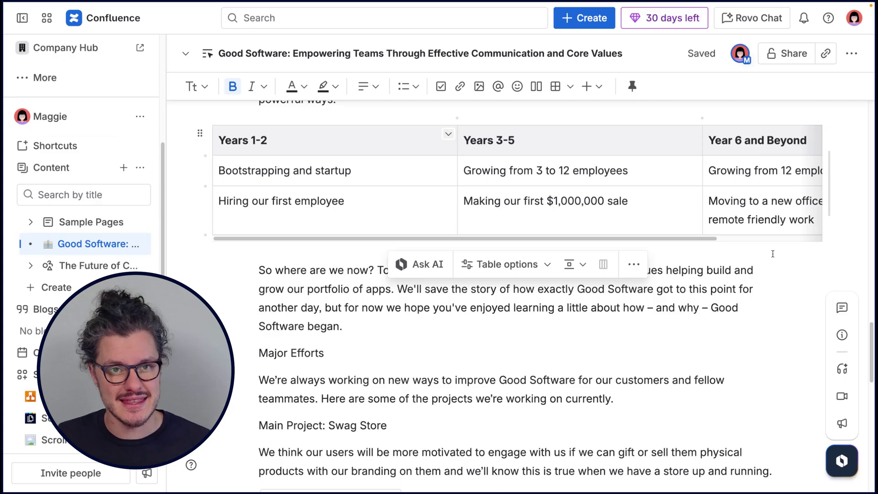
click(761, 274)
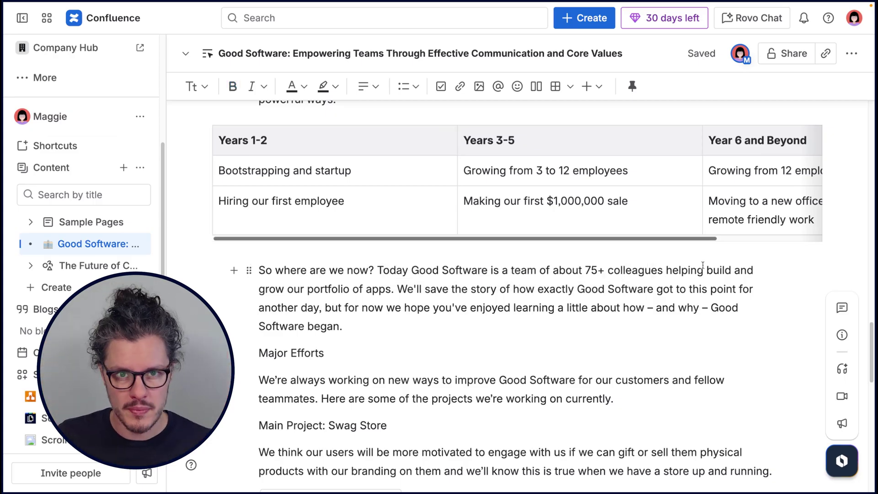
scroll(702, 265, up, 15)
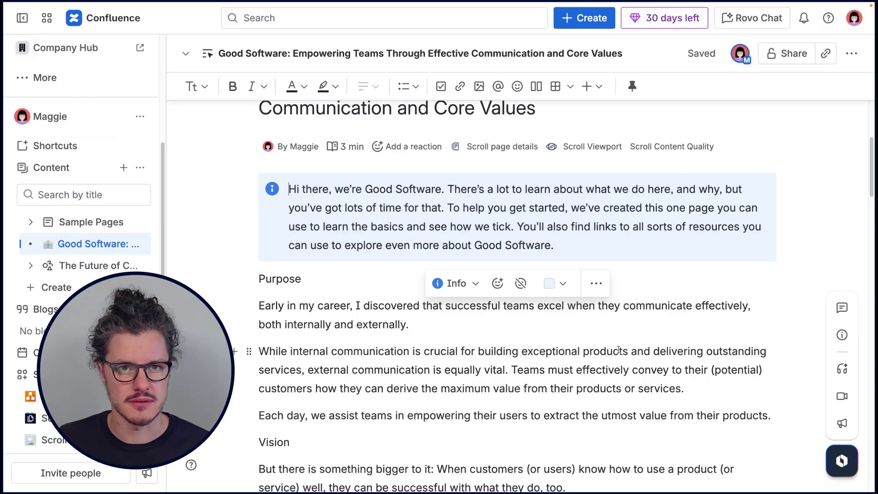
scroll(619, 350, down, 8)
scroll(618, 350, up, 8)
scroll(571, 415, down, 3)
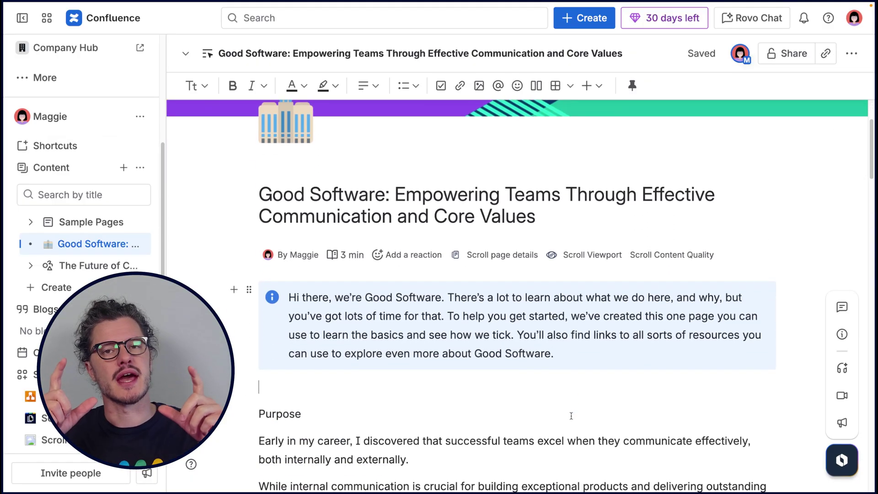
Insert a two-column layout above Purpose using /columns.
click(571, 368)
text(/coliu)
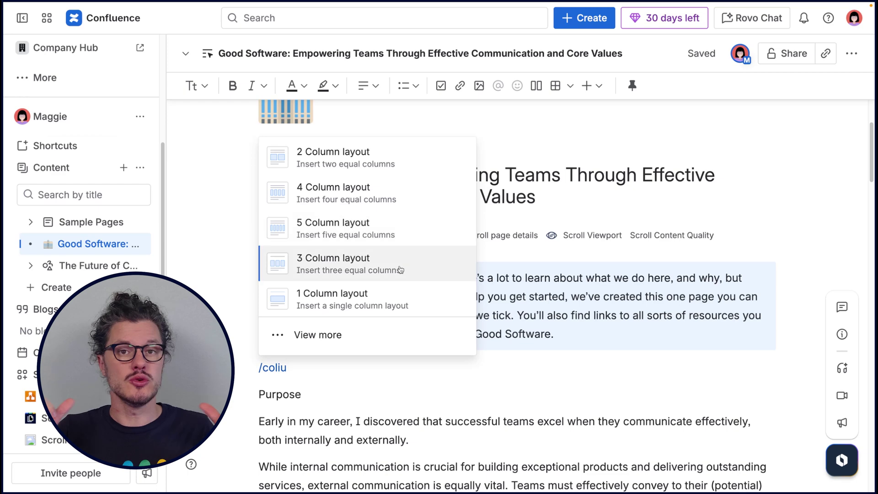
click(389, 164)
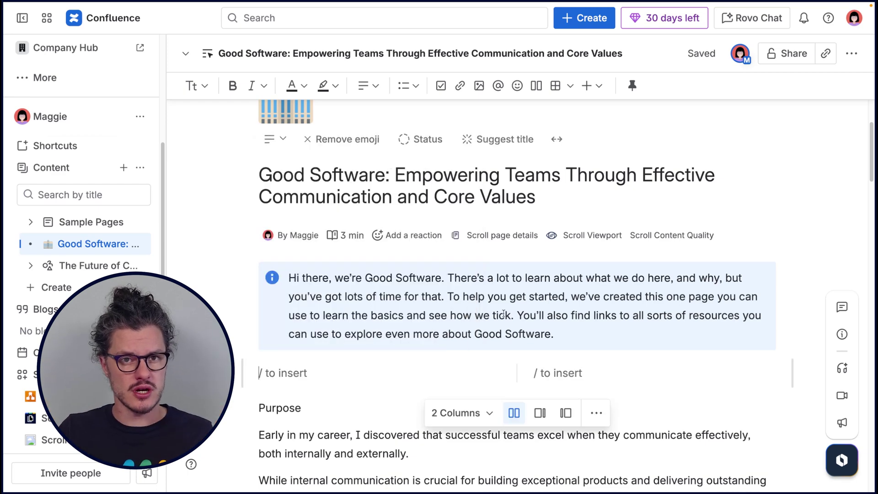
Move the Purpose and Vision text into the layout's first column.
scroll(741, 417, down, 6)
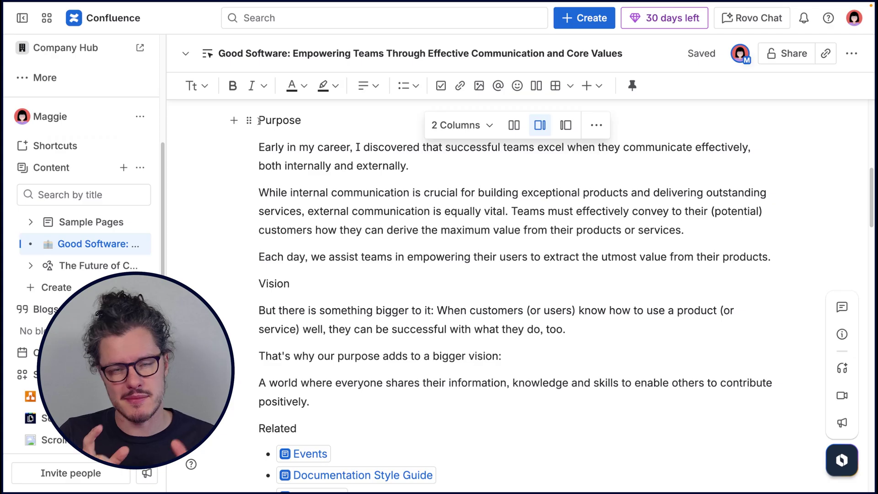
drag(259, 121, 372, 399)
key(ctrl+x)
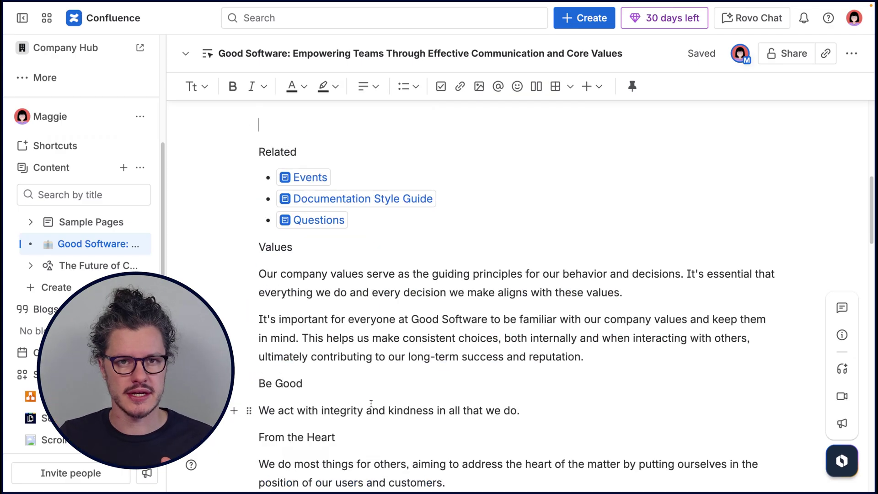
scroll(314, 405, up, 3)
click(332, 217)
key(ctrl+v)
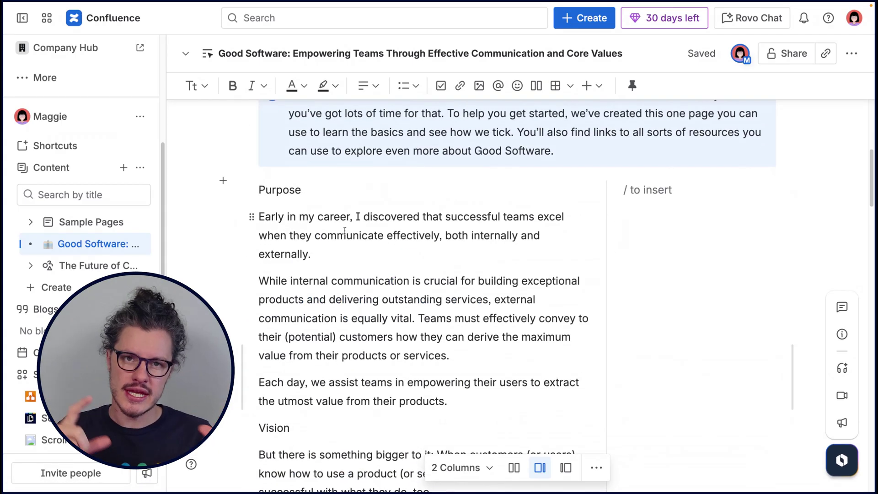
Move the Related heading and its links into the right column.
scroll(376, 300, down, 10)
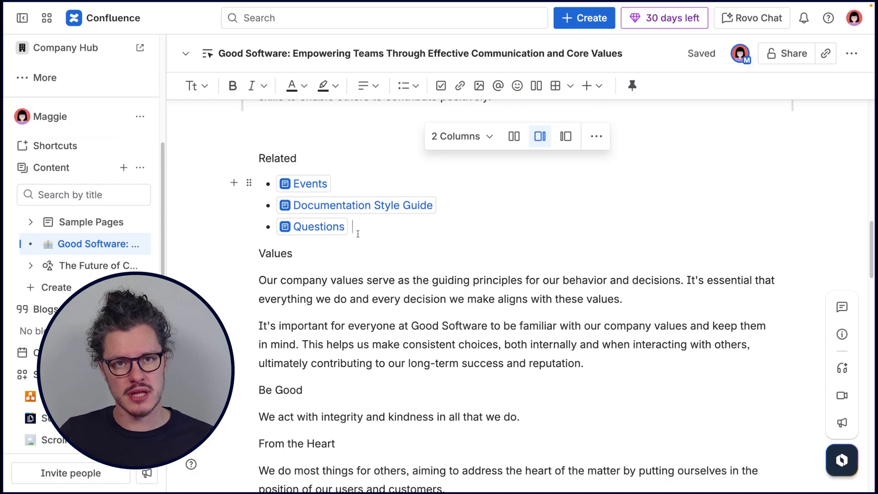
drag(357, 234, 261, 163)
key(ctrl+x)
scroll(451, 229, up, 3)
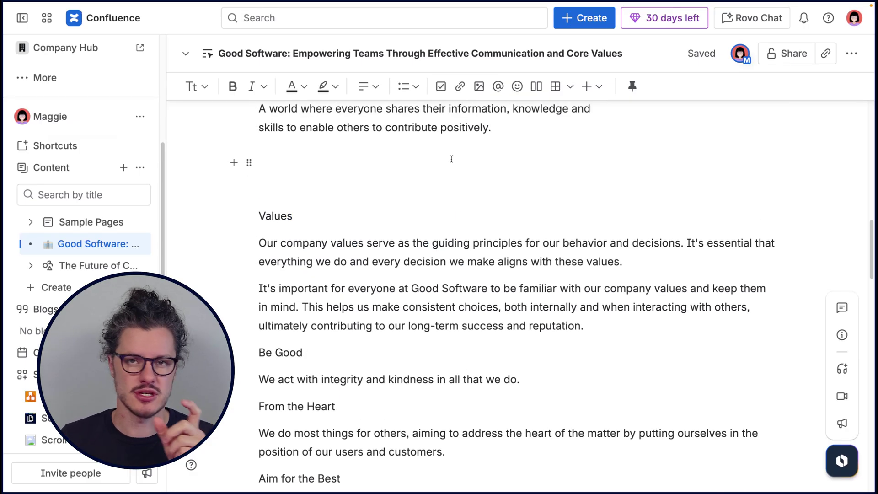
scroll(652, 248, up, 7)
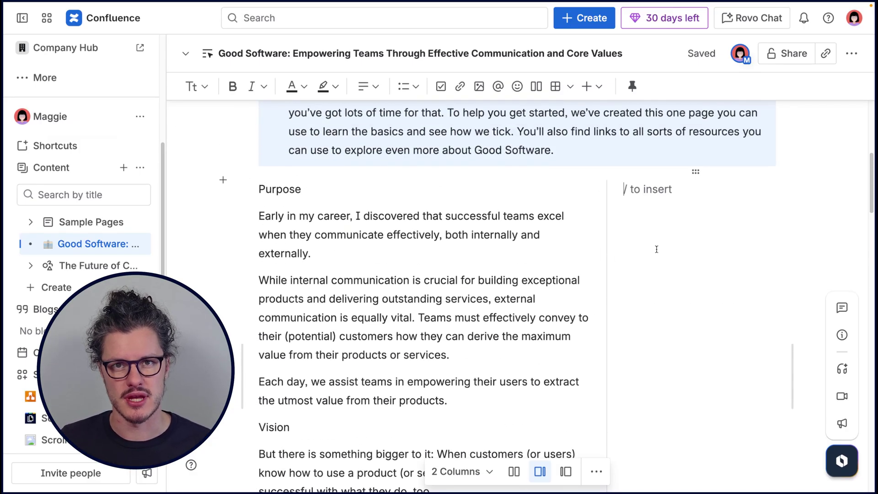
key(ctrl+v)
scroll(640, 312, down, 4)
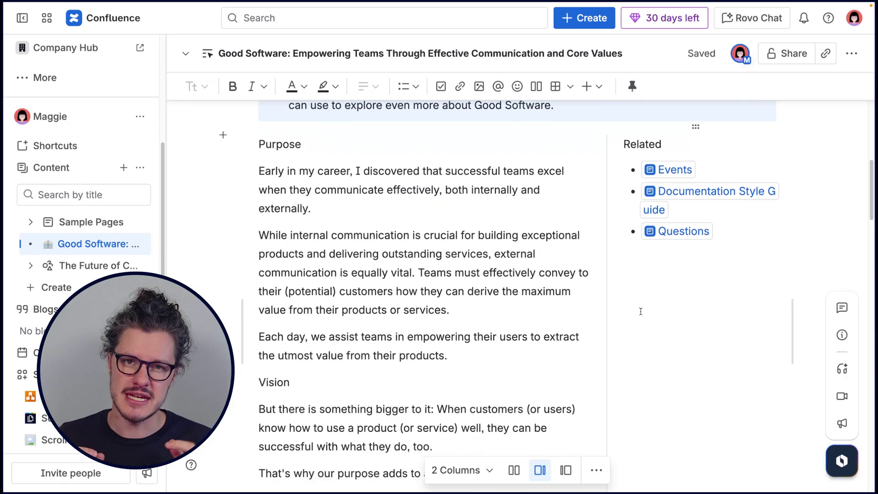
scroll(641, 311, up, 3)
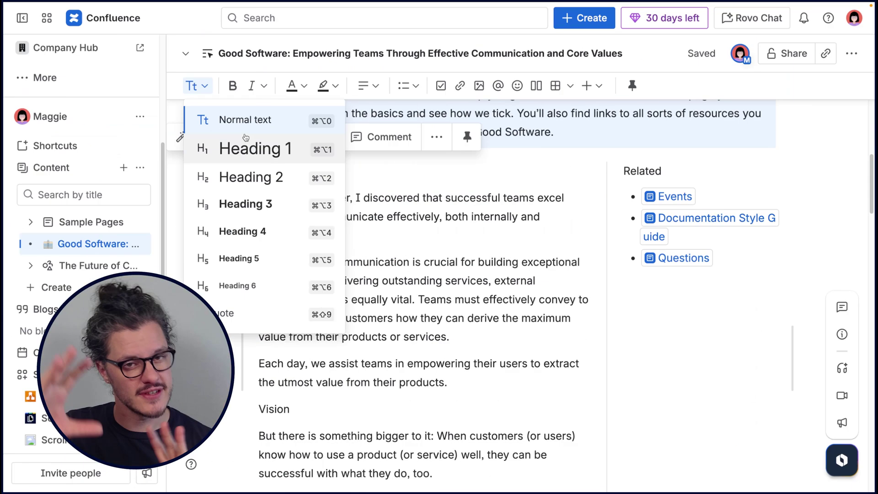
Make Purpose, Vision and Values Heading 1.
click(254, 147)
scroll(412, 274, down, 2)
double_click(288, 357)
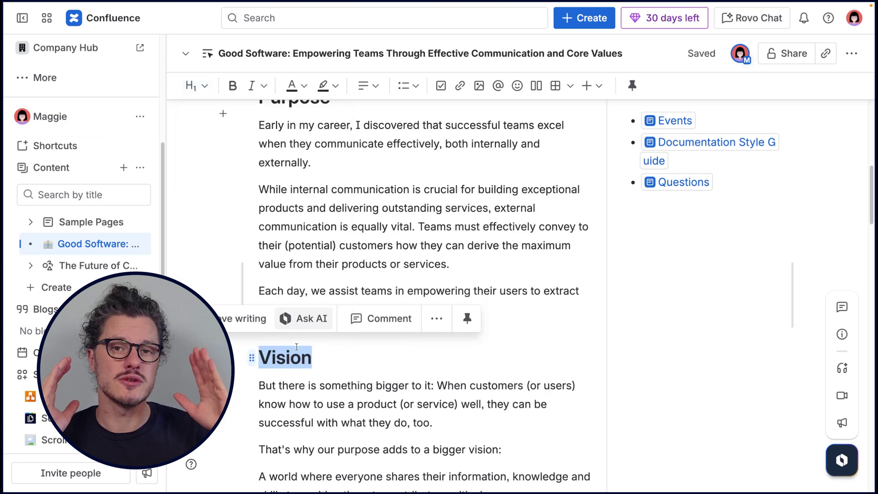
scroll(296, 347, down, 7)
double_click(275, 206)
click(196, 85)
click(277, 147)
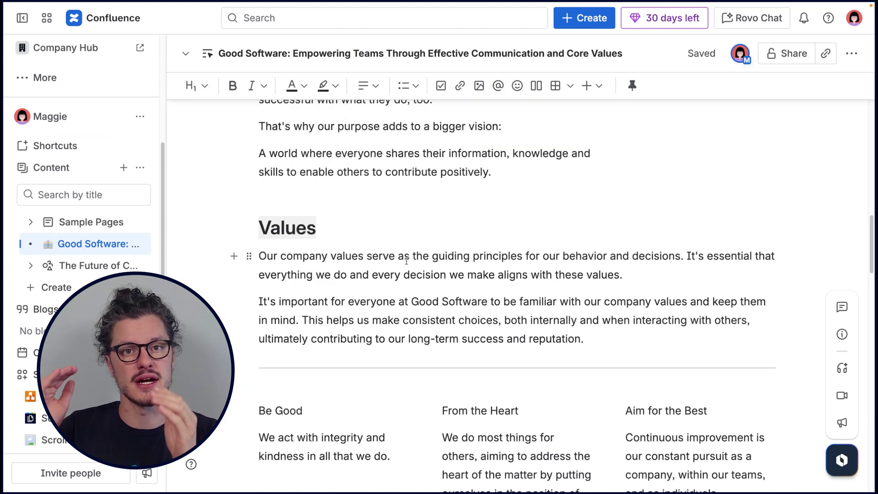
Make the Be Good, From the Heart and Aim for the Best titles Heading 2.
scroll(406, 260, down, 3)
triple_click(280, 280)
click(196, 86)
click(245, 176)
triple_click(480, 281)
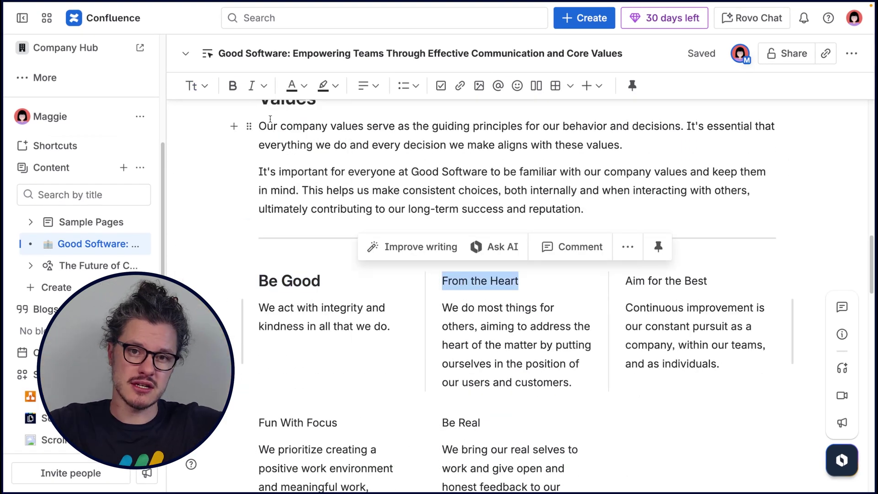
click(195, 86)
click(277, 175)
triple_click(666, 280)
click(196, 86)
click(276, 174)
Make the Fun With Focus and Be Real titles Heading 2.
scroll(320, 308, down, 3)
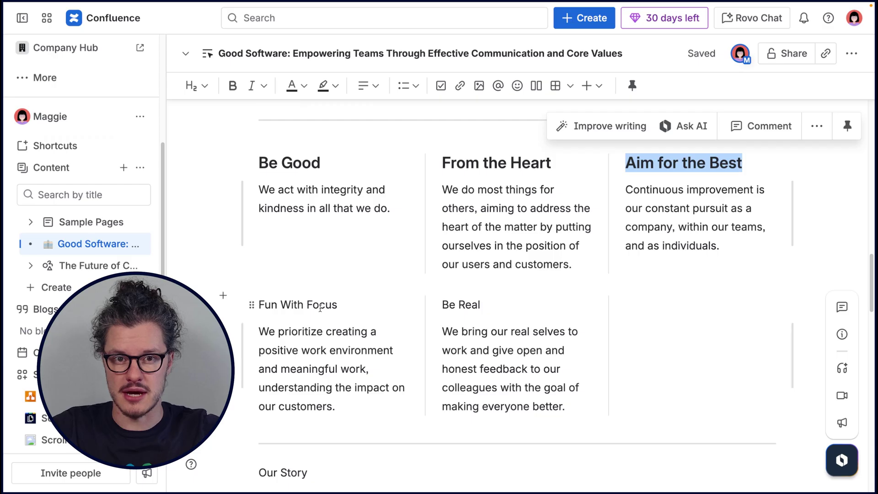
triple_click(320, 308)
click(196, 86)
click(276, 177)
triple_click(461, 304)
click(196, 86)
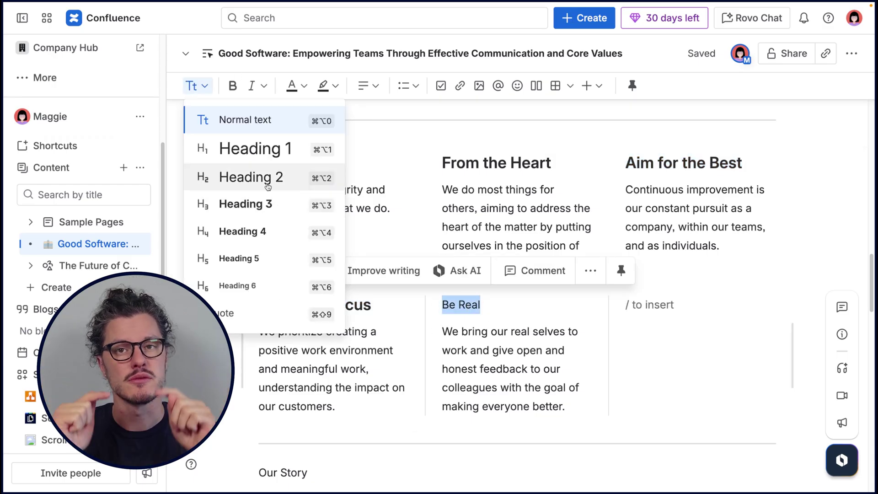
click(267, 187)
Make Our Story a Heading 1 and select the Major Efforts title.
scroll(320, 274, down, 5)
triple_click(281, 171)
click(196, 86)
click(255, 149)
scroll(385, 286, down, 5)
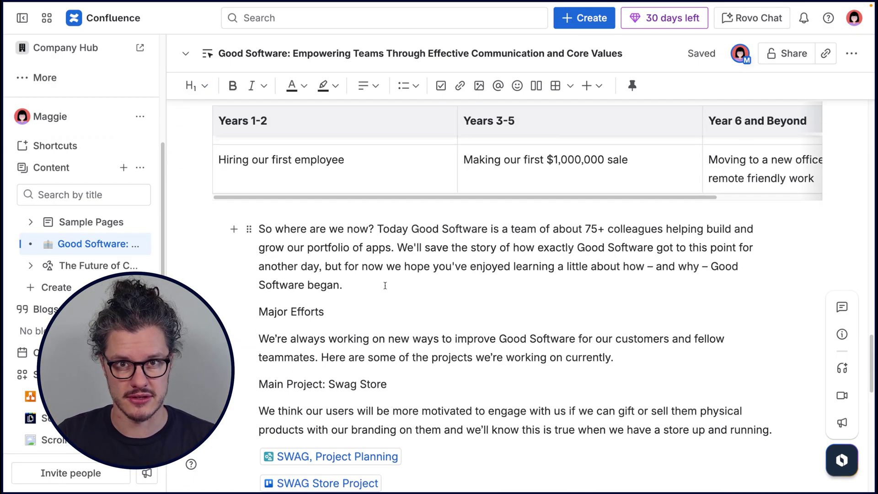
triple_click(293, 311)
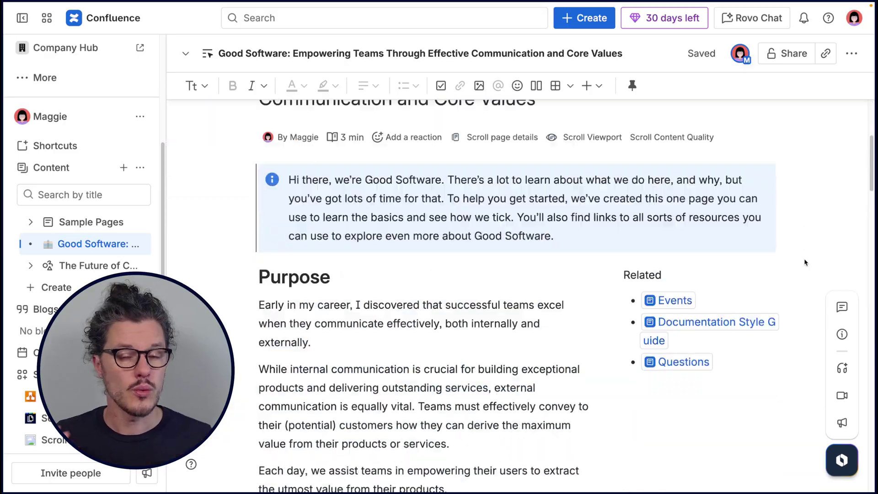
Insert a table of contents at the top of the right column and close its settings.
scroll(649, 141, down, 3)
scroll(623, 146, up, 1)
text(/tabl)
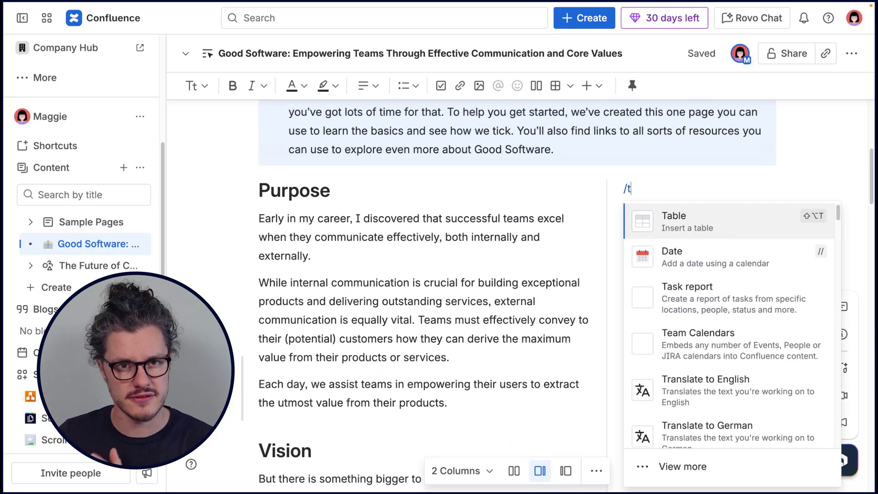
click(708, 256)
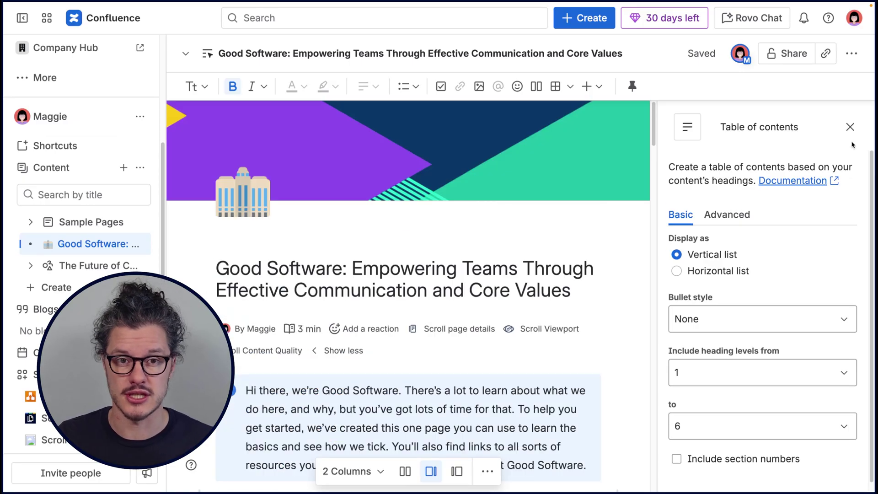
click(806, 261)
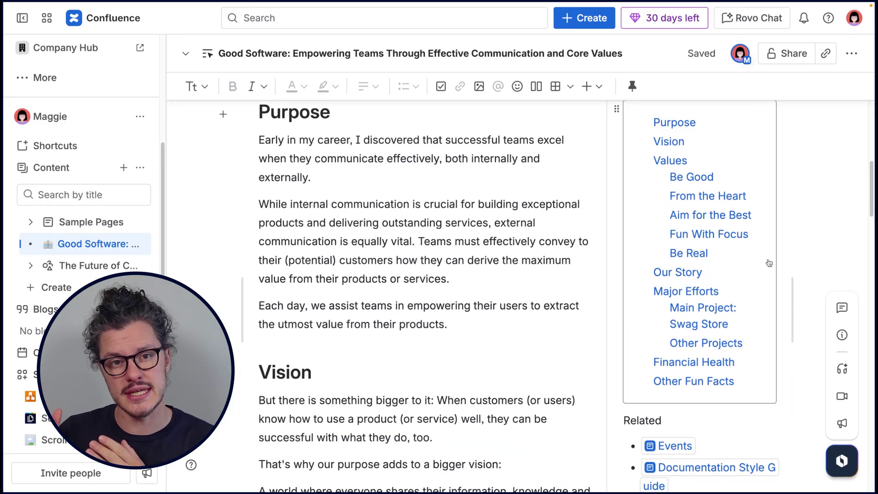
scroll(695, 195, up, 1)
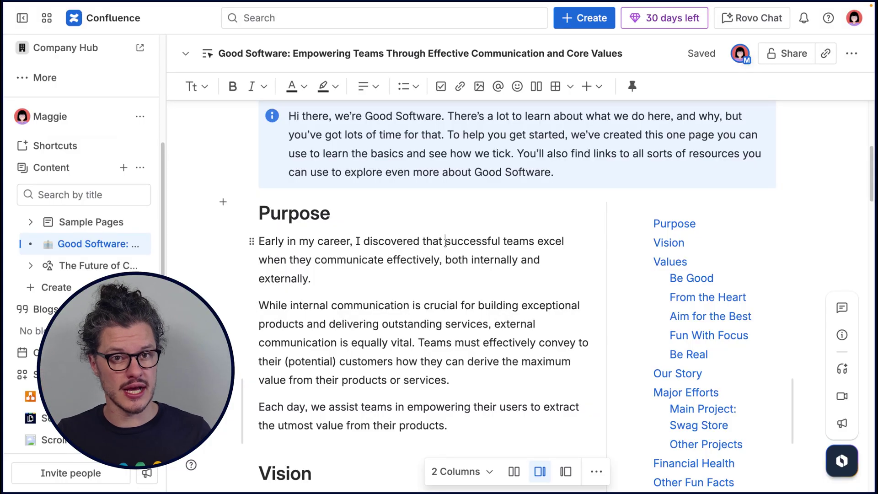
Highlight the phrase about successful teams communicating effectively in yellow.
drag(445, 241, 318, 253)
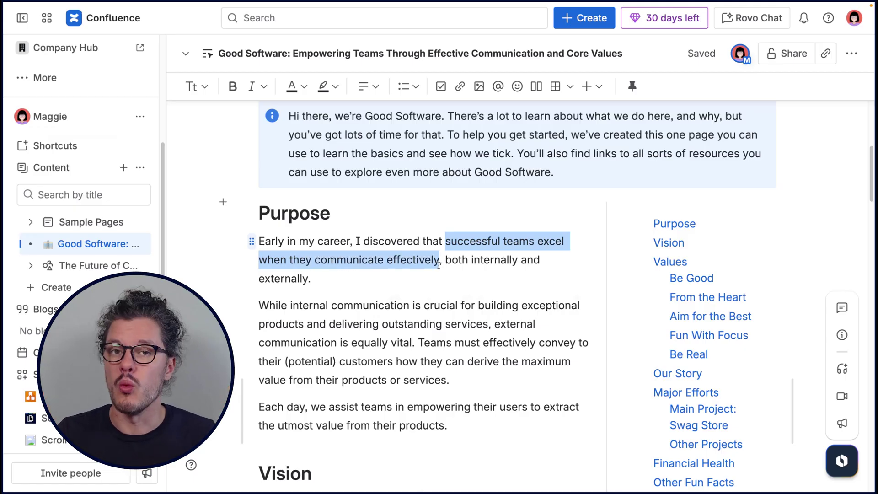
drag(438, 265, 439, 265)
click(304, 87)
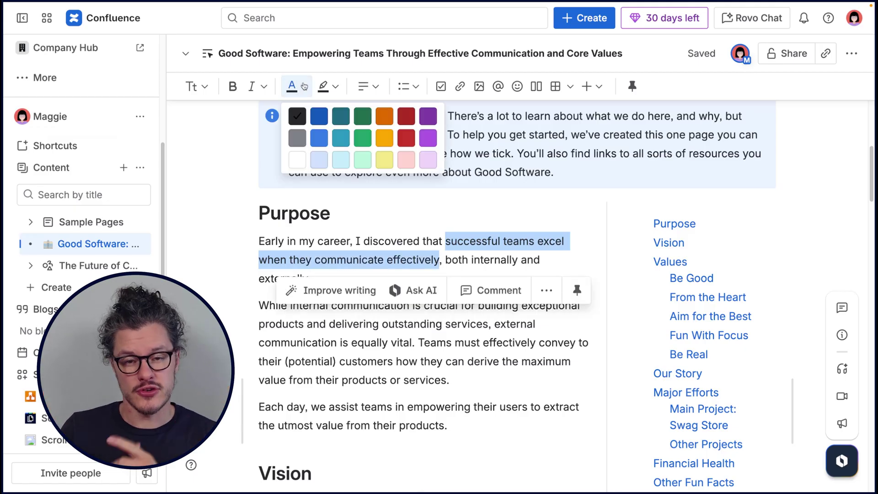
click(336, 87)
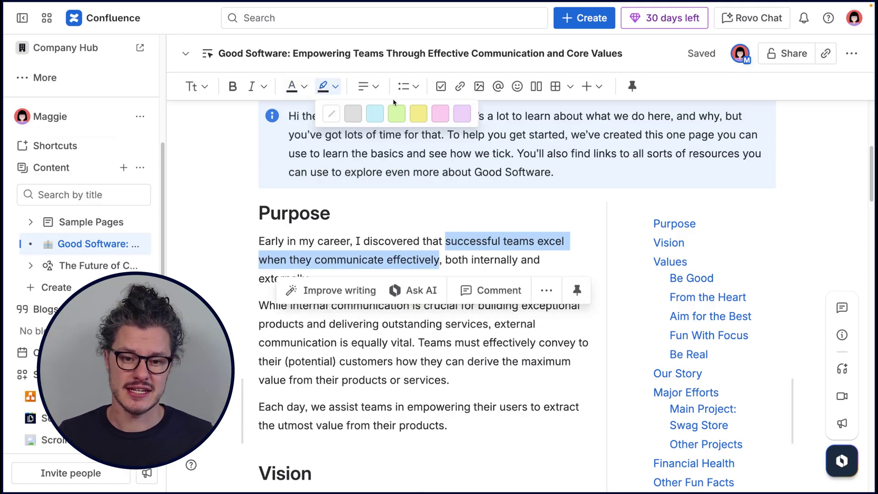
click(425, 115)
click(569, 252)
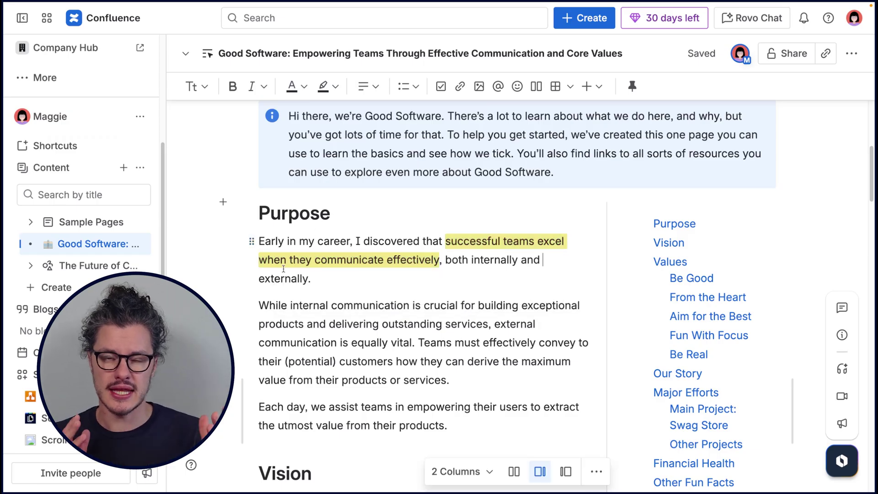
Make the word 'Early' bold and italicize 'crucial'.
double_click(262, 241)
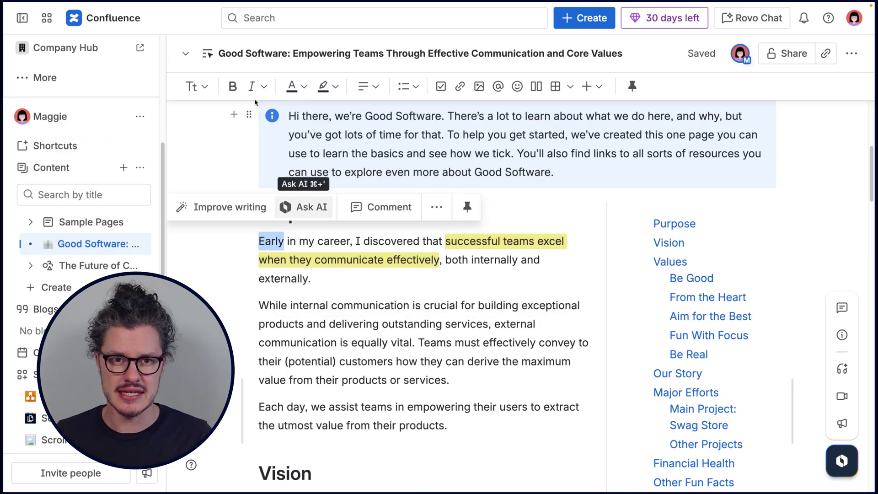
click(350, 305)
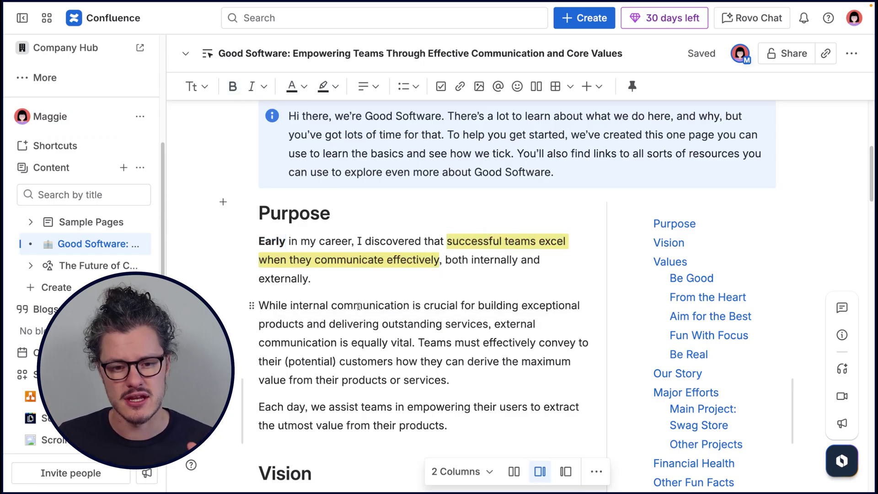
double_click(440, 306)
click(263, 86)
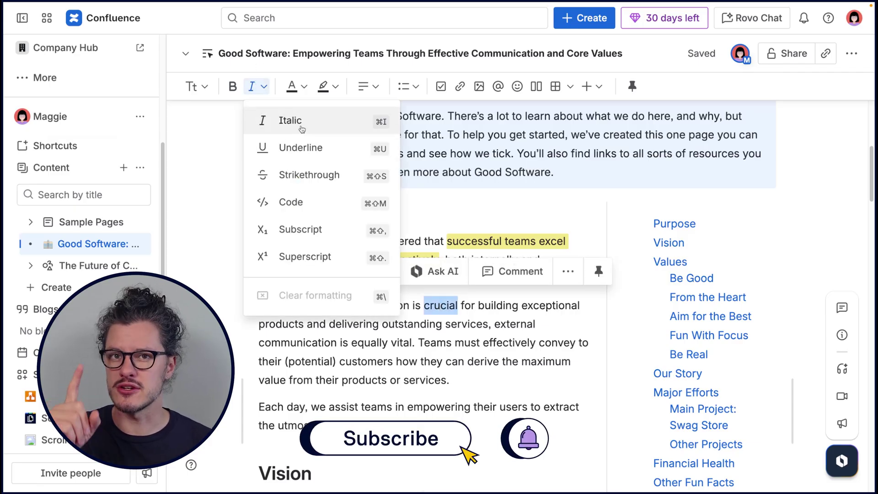
click(277, 126)
click(551, 316)
Center-align the Each day paragraph.
scroll(551, 316, down, 3)
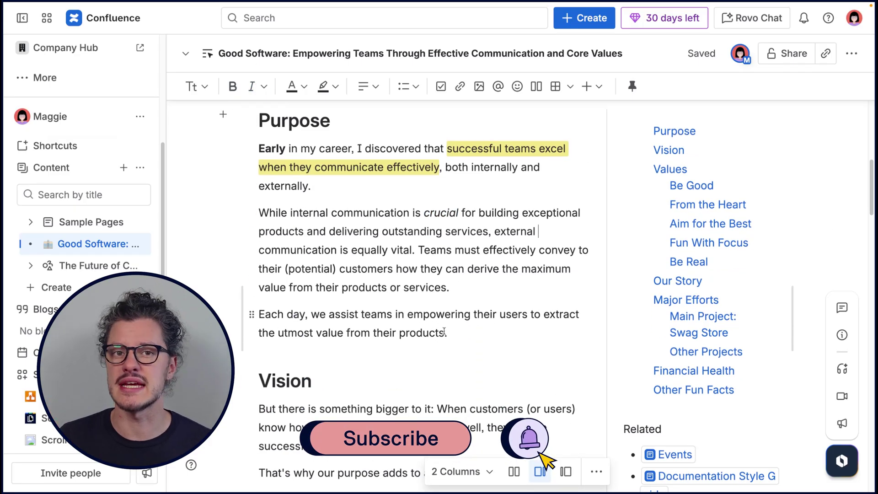
drag(467, 338, 294, 322)
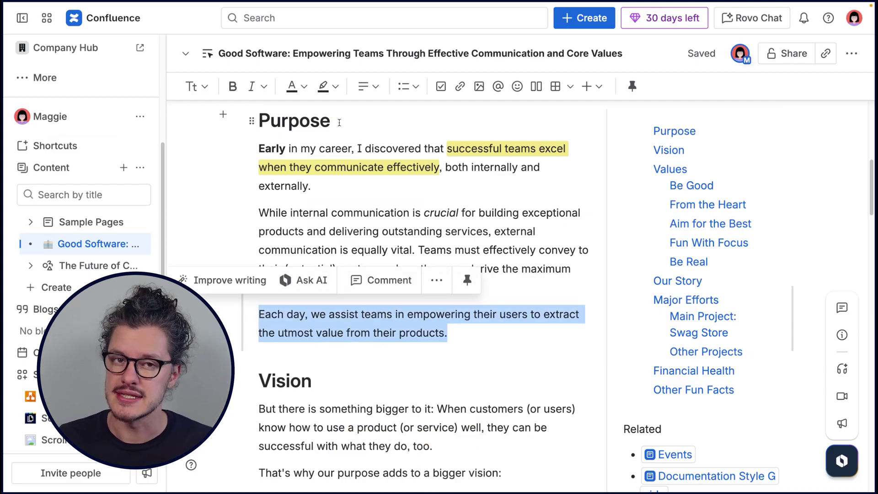
click(374, 87)
click(414, 147)
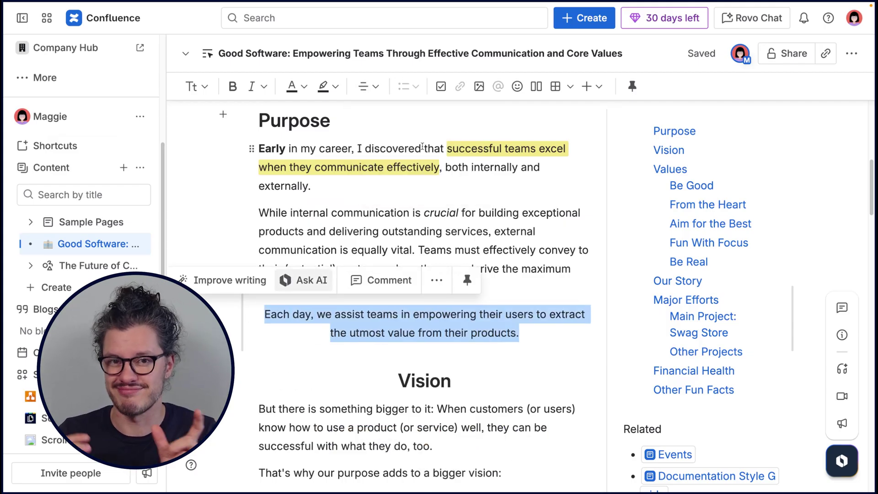
click(466, 192)
scroll(466, 192, up, 4)
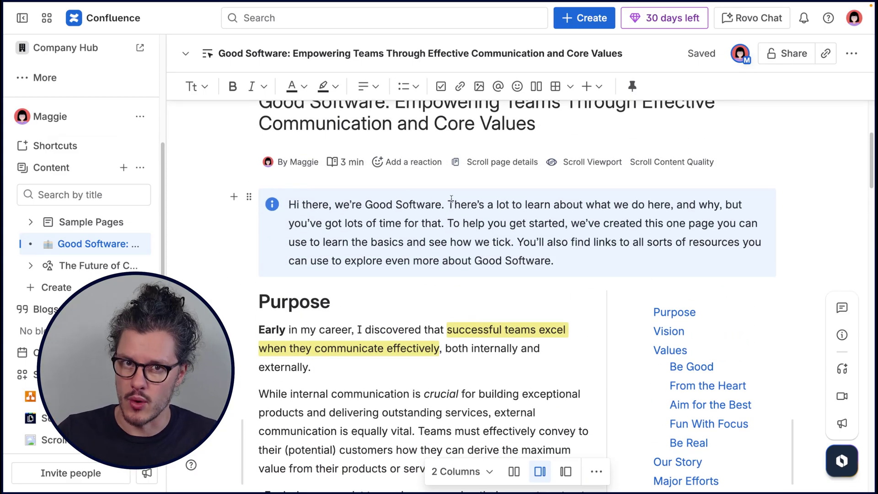
Set the welcome panel icon to a waving-hand emoji, close its styling options and deselect the layout.
click(445, 203)
click(498, 299)
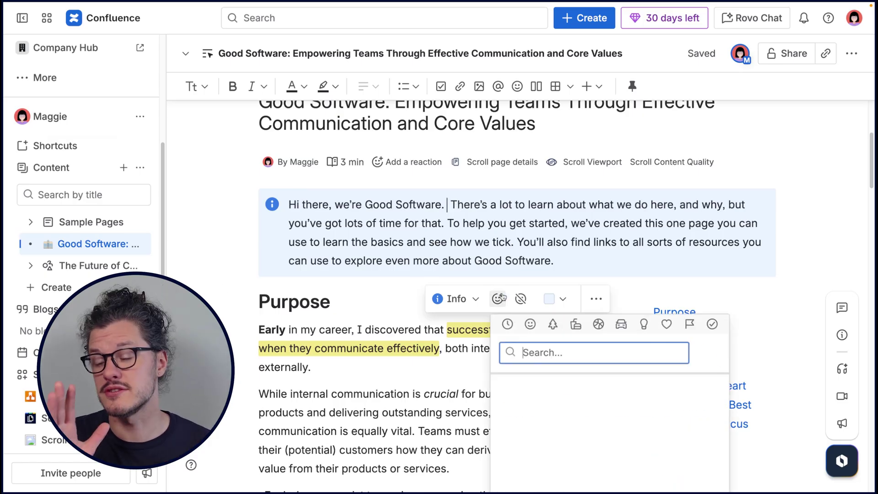
click(566, 412)
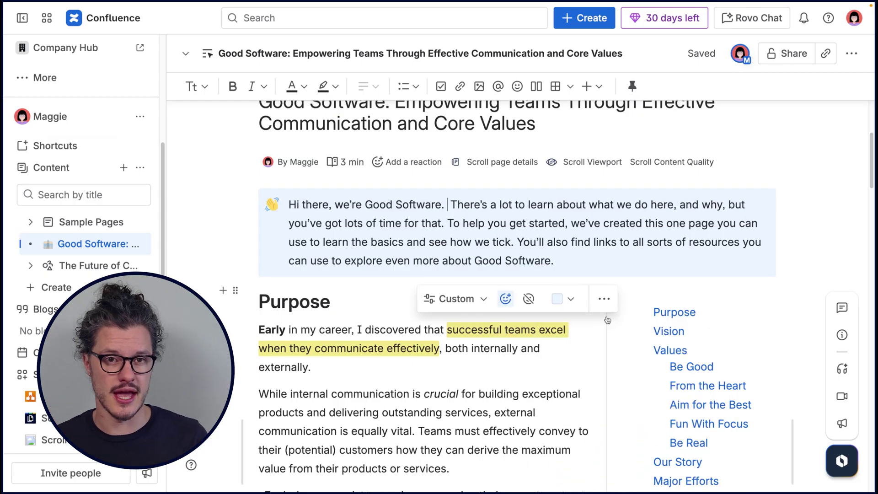
click(629, 287)
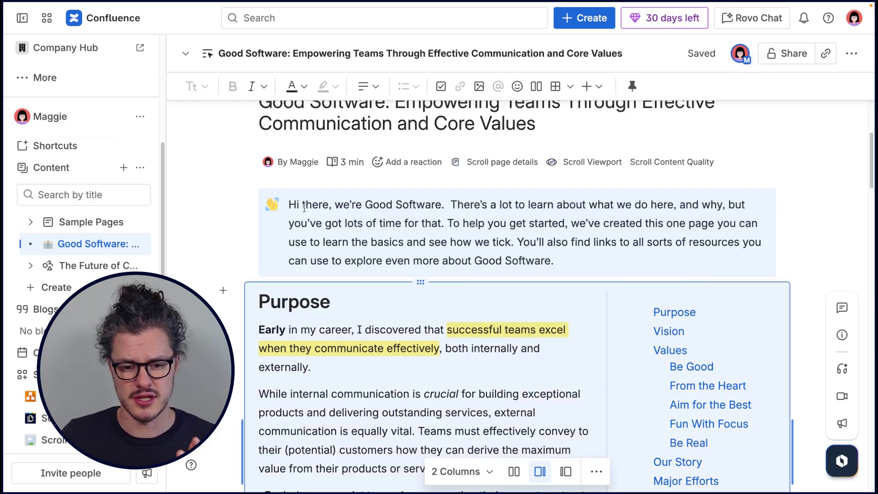
click(236, 234)
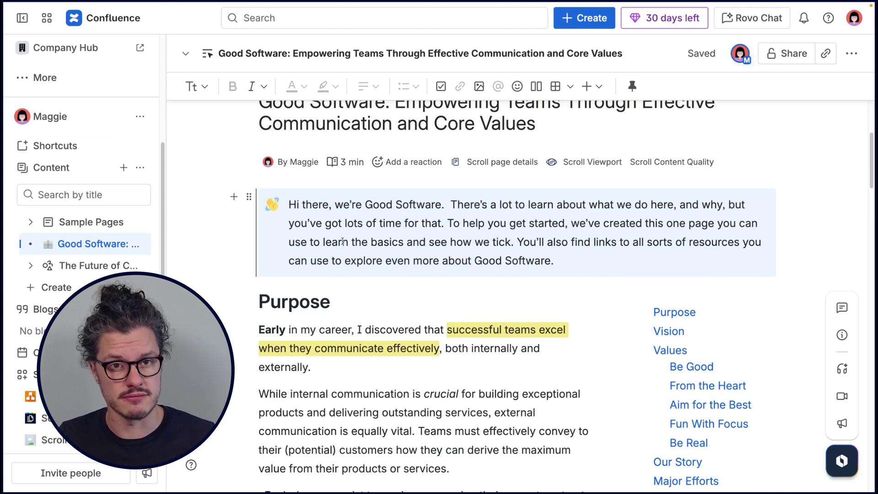
scroll(342, 242, down, 20)
Insert a bar chart built from the Financial Health table.
click(293, 232)
click(631, 330)
click(526, 359)
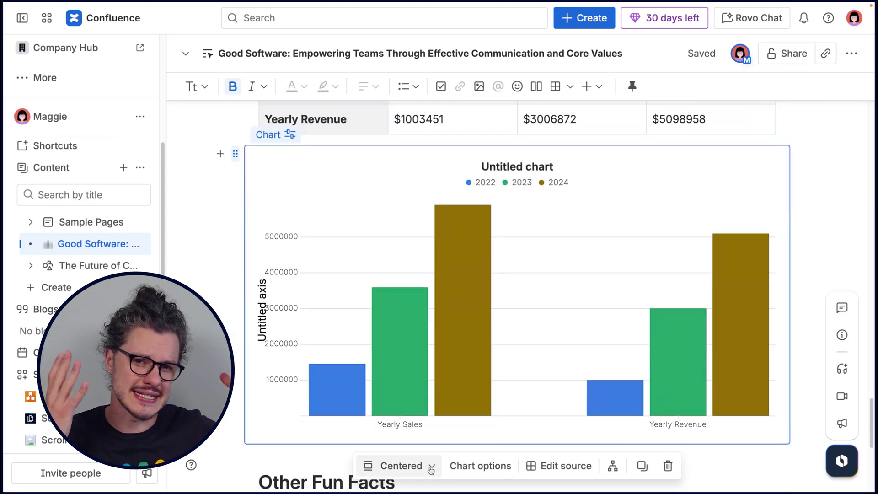
Make the chart horizontal and title it 'Yearly Revenue Vs. Sales'.
click(480, 465)
click(724, 229)
click(844, 255)
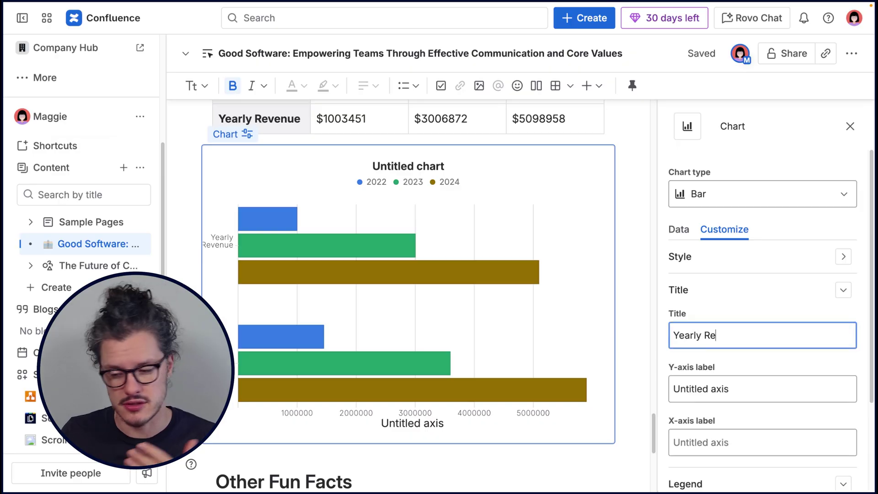
text(venue)
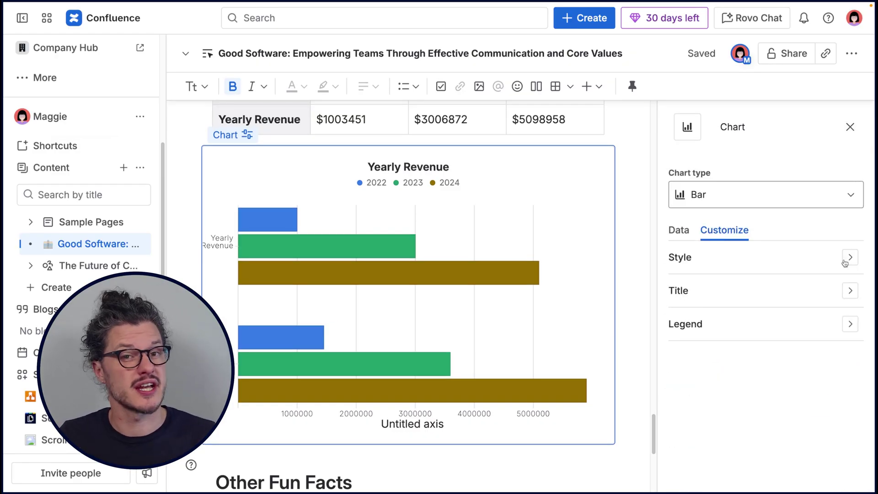
click(846, 194)
click(746, 270)
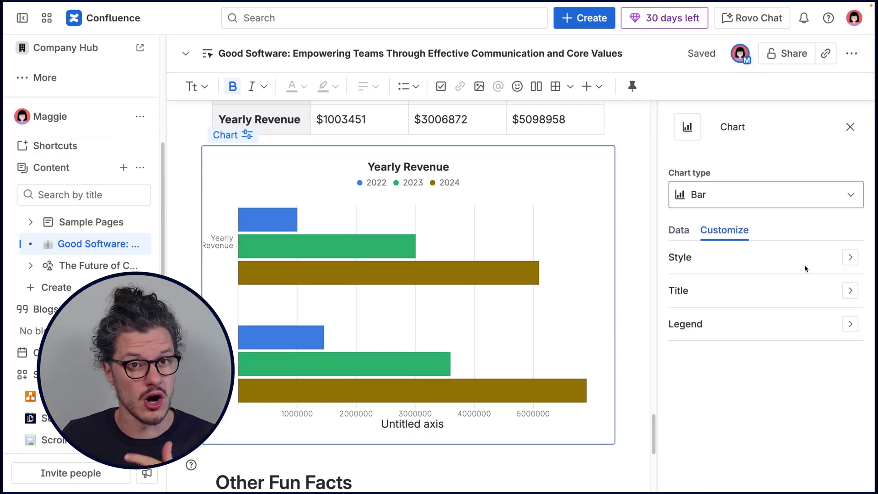
text(Vs. Sales)
scroll(696, 336, down, 1)
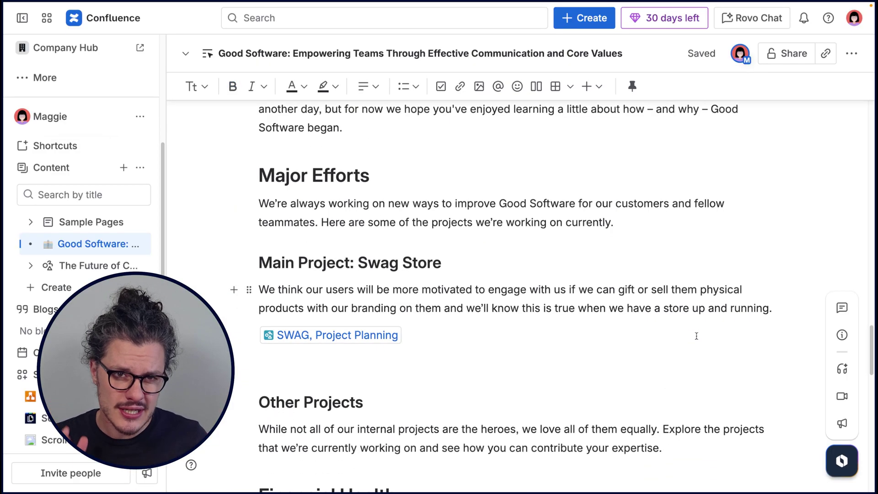
click(370, 356)
Show the SWAG, Project Planning link as an embedded whiteboard.
click(249, 364)
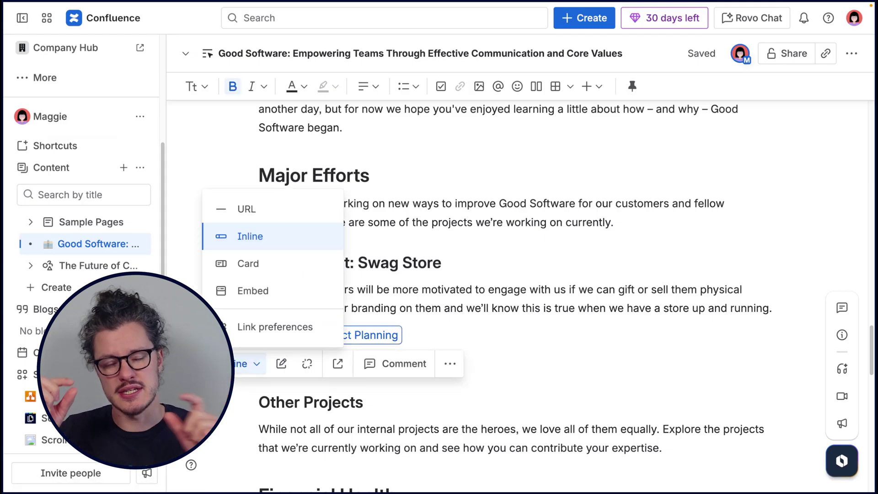
click(275, 291)
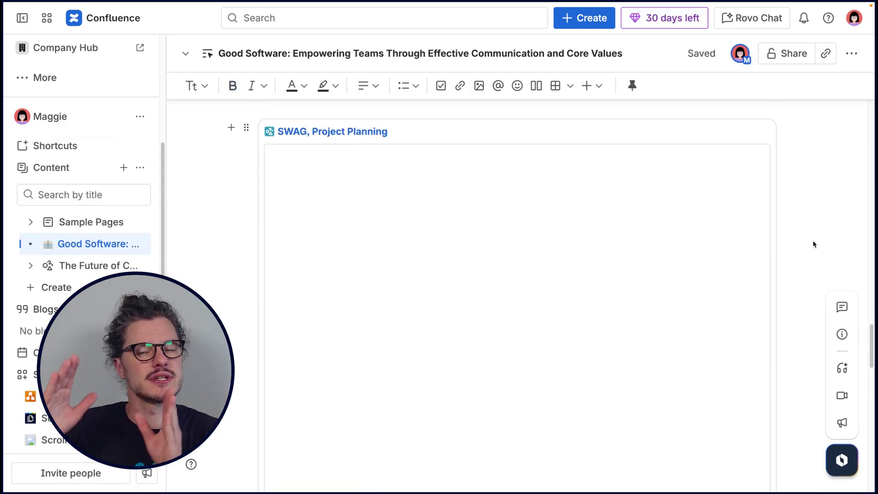
scroll(813, 240, down, 5)
Display the SWAG Store Project link as a Trello card.
click(320, 258)
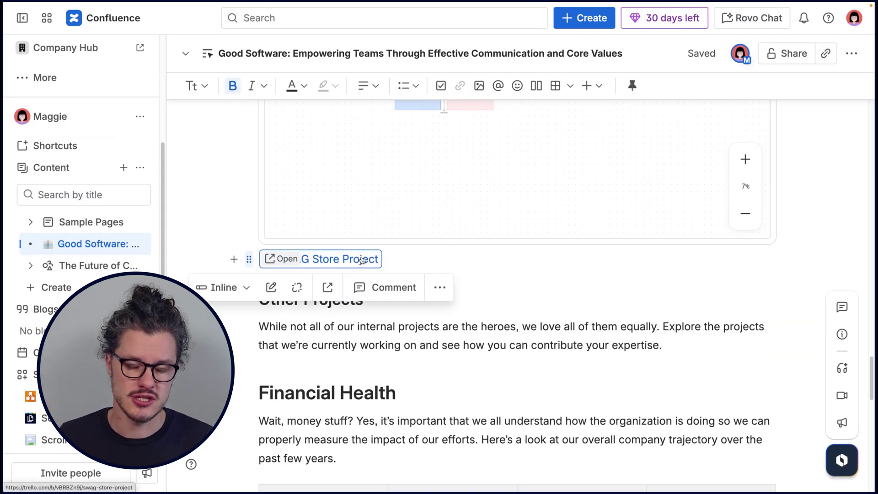
click(246, 287)
click(242, 379)
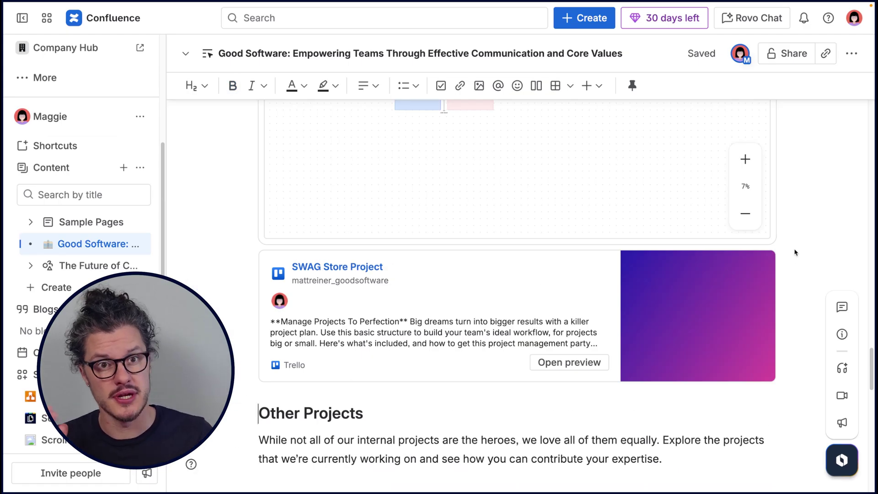
scroll(795, 251, up, 10)
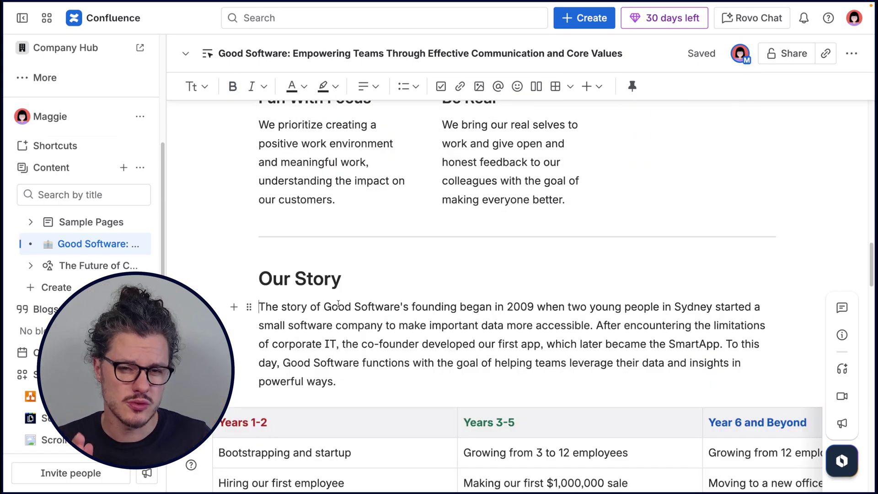
Insert Our CEO.png on a new line above the Our Story paragraph.
key(Return)
click(478, 86)
click(362, 108)
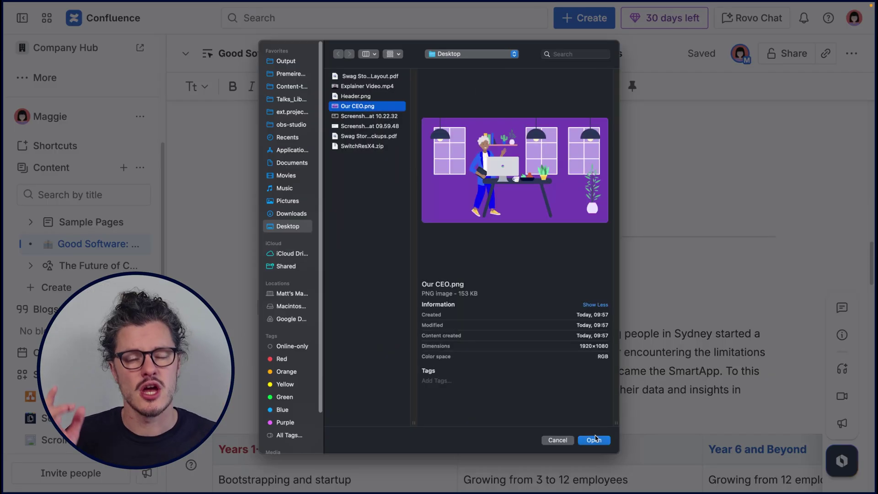
key(Return)
scroll(540, 371, down, 5)
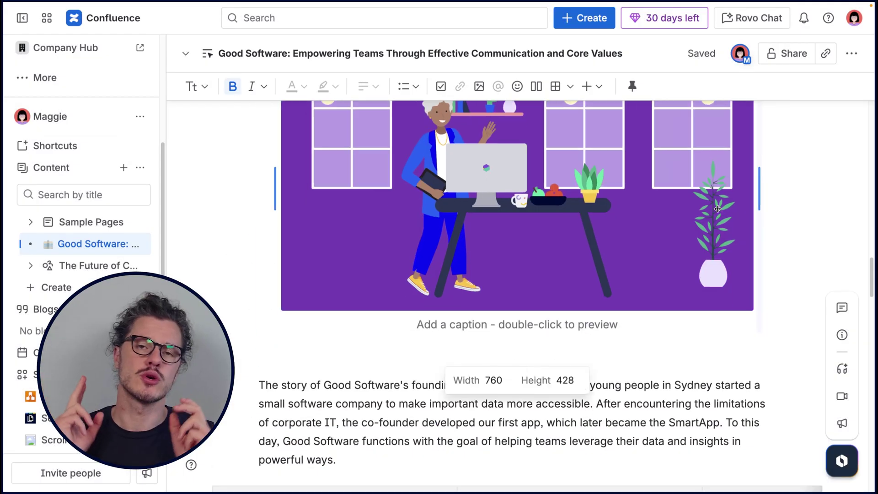
Resize the Our CEO image, wrap the Our Story text beside it, and add alt text.
drag(778, 215, 636, 212)
click(424, 217)
click(424, 216)
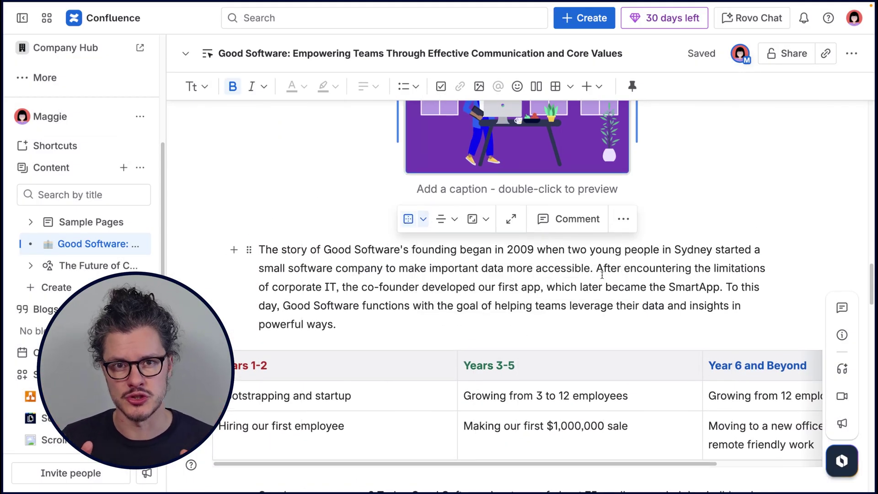
click(447, 217)
click(493, 337)
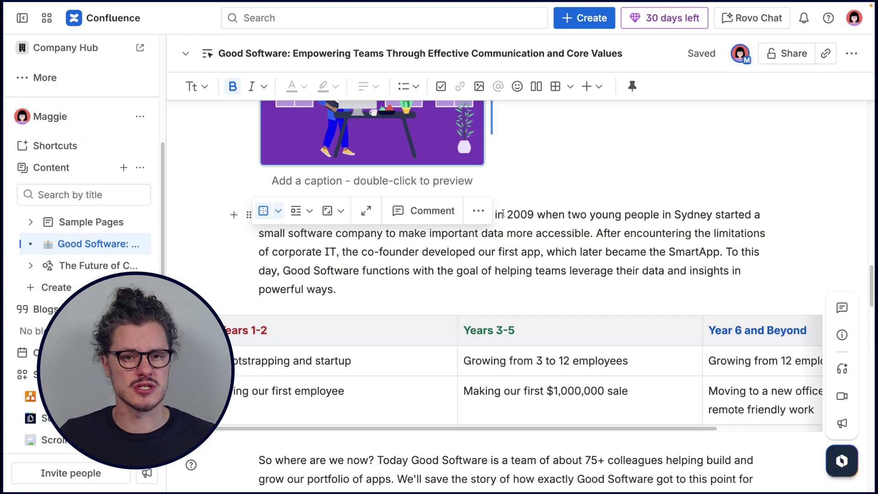
click(478, 210)
click(419, 270)
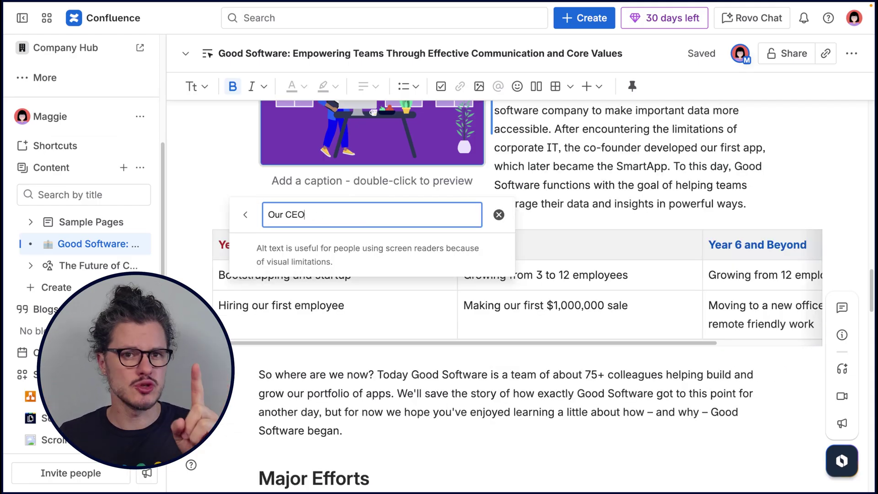
key(Return)
Undo and reapply the change so the text stays wrapped beside the image.
scroll(784, 409, down, 2)
scroll(785, 410, up, 5)
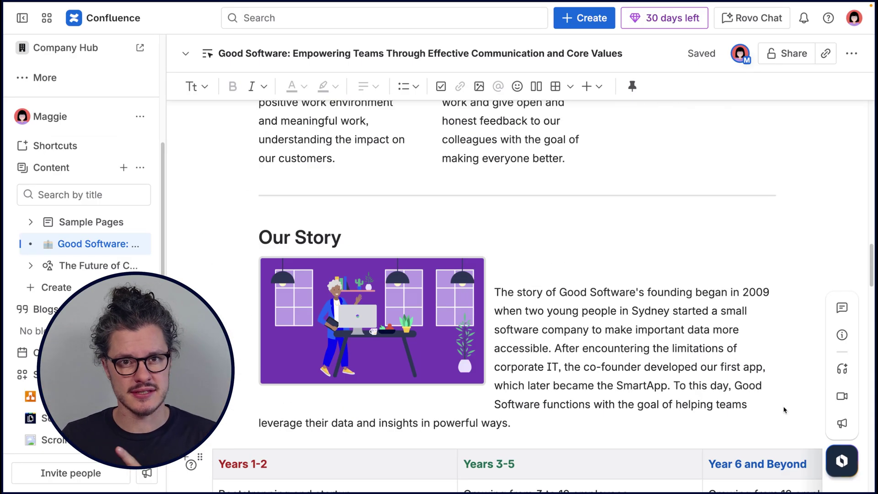
scroll(784, 410, down, 1)
key(ctrl+z)
key(ctrl+shift+z)
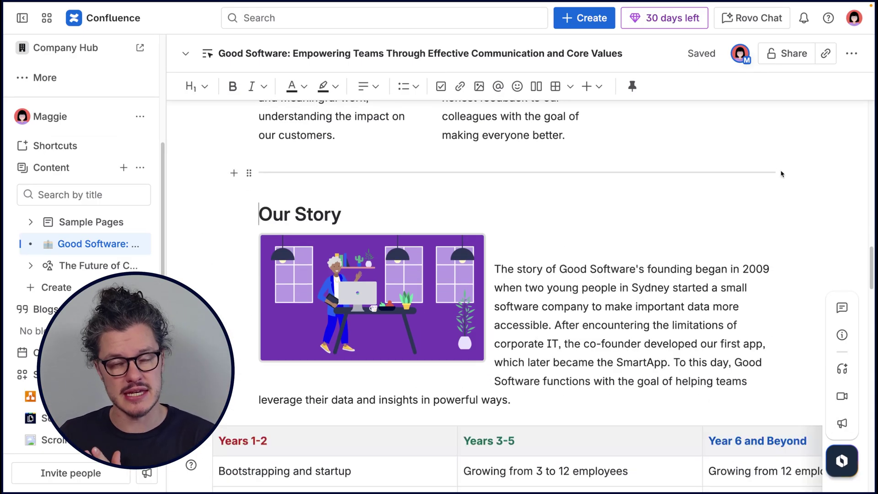
scroll(771, 330, down, 10)
Insert Explainer Video.mp4 above the Main Project heading and resize it.
click(641, 198)
key(Return)
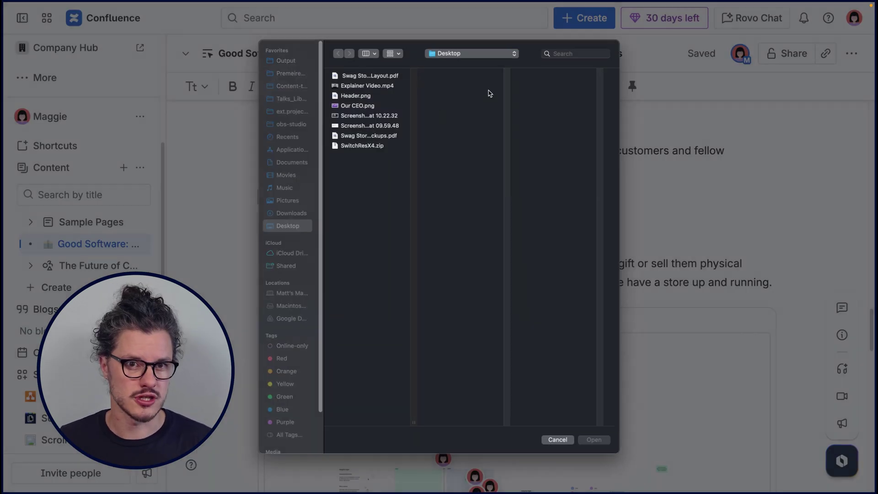
click(373, 87)
click(593, 439)
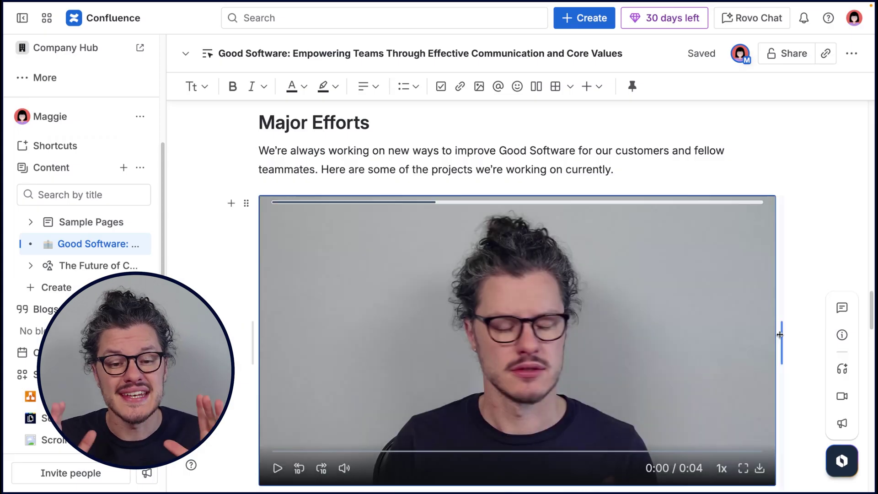
drag(779, 334, 674, 292)
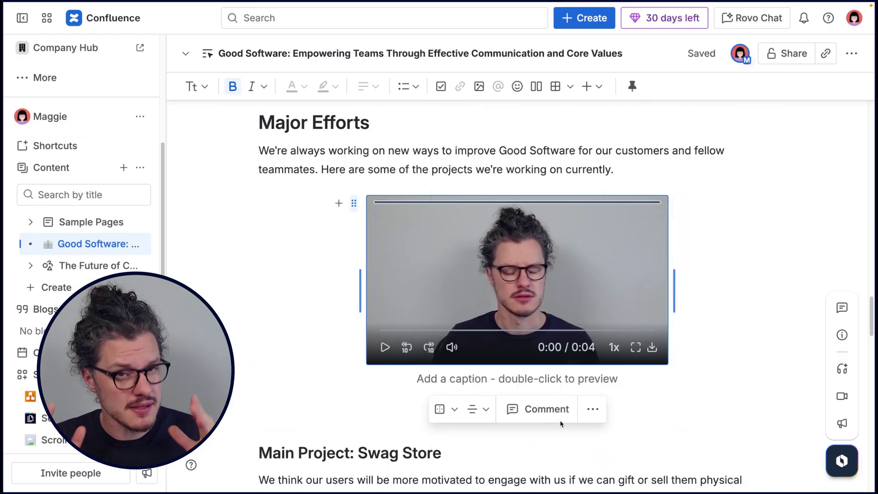
click(442, 407)
click(774, 251)
scroll(696, 392, down, 10)
On a new line under Other Projects, select the Swag Store layout and mockups PDFs.
click(696, 292)
key(Return)
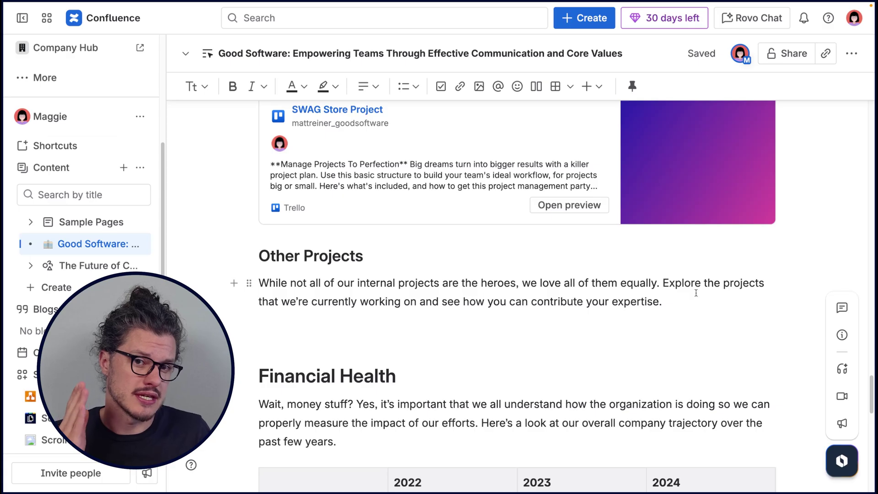
click(478, 87)
click(363, 81)
super+click(362, 137)
Attach Swag Store Layout.pdf and Swag Store Mockups.pdf to the page.
click(593, 439)
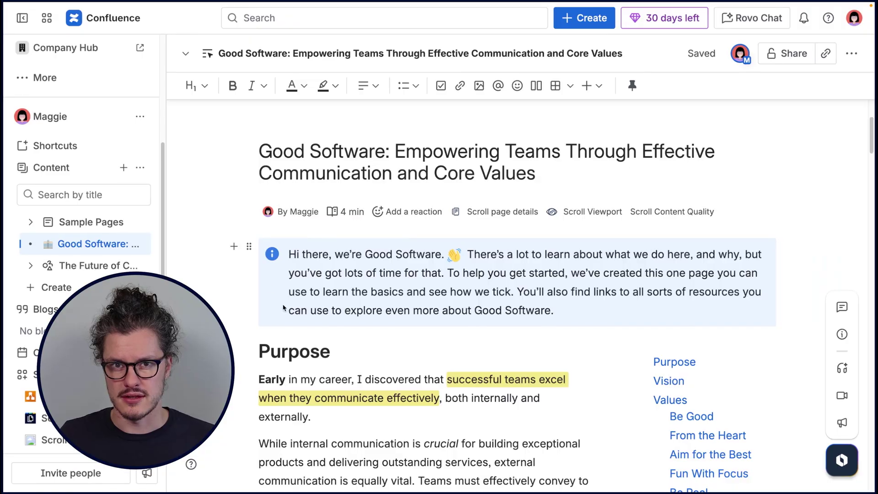
Change the welcome panel into a Note panel.
click(476, 320)
click(476, 349)
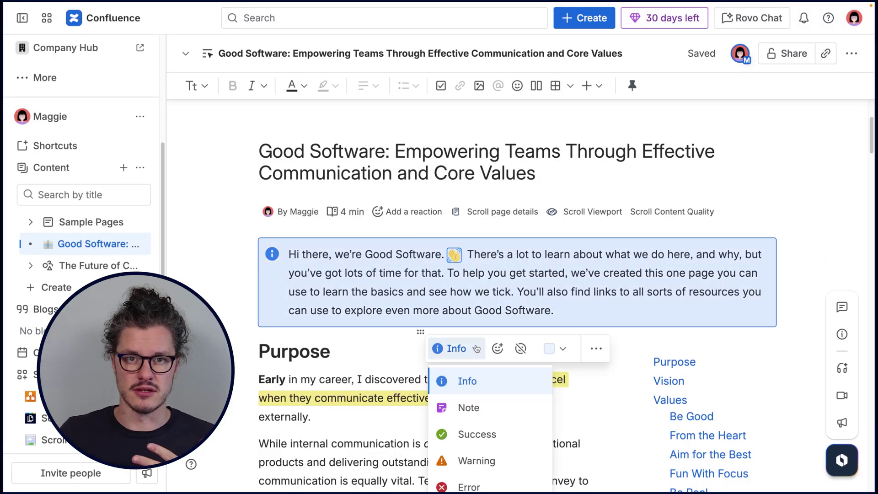
click(494, 406)
click(801, 244)
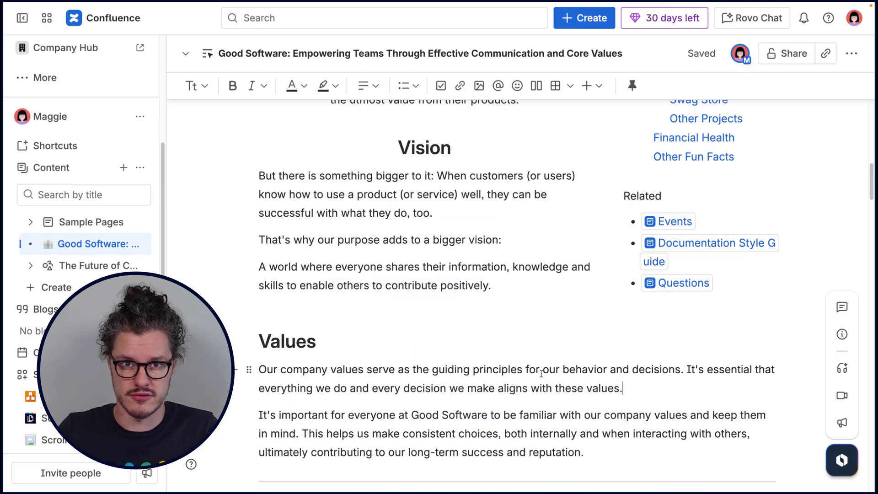
Format the Vision sentence as a quote.
drag(258, 265, 492, 285)
click(197, 86)
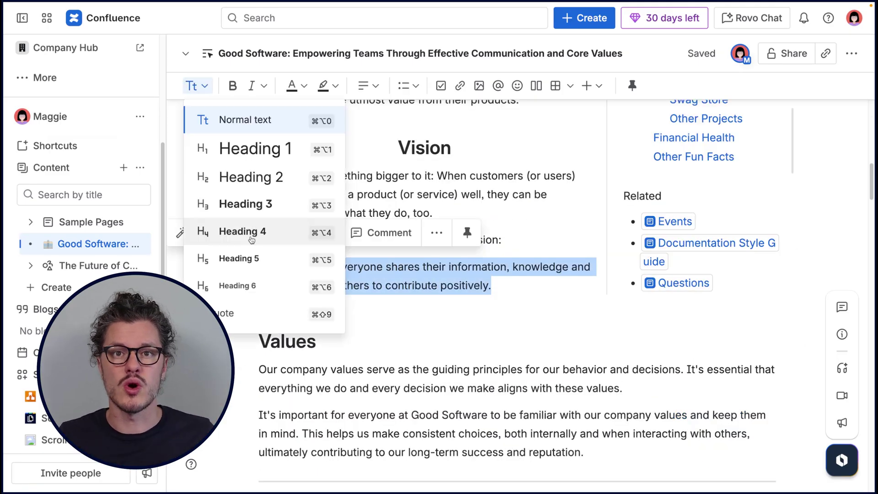
click(256, 310)
Add a code snippet with the C++ Hello World program after 'Software began.'.
scroll(578, 335, down, 8)
scroll(643, 381, down, 3)
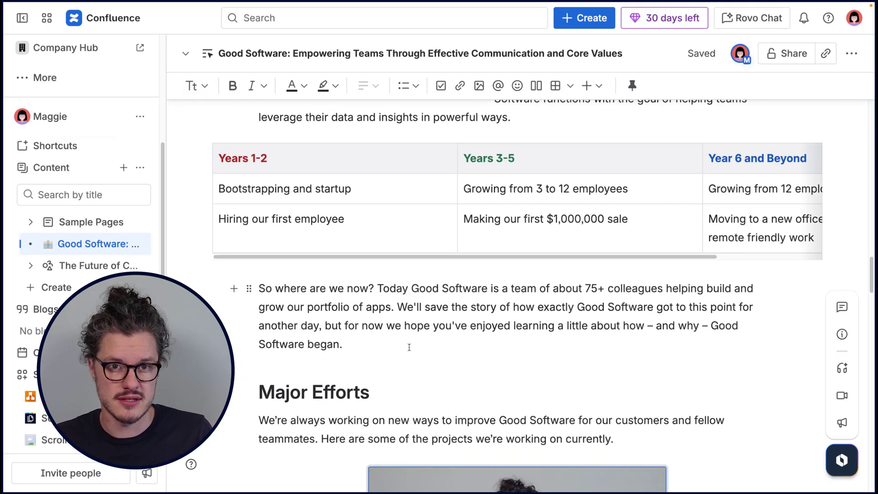
click(408, 345)
key(Return)
text(/code)
click(359, 304)
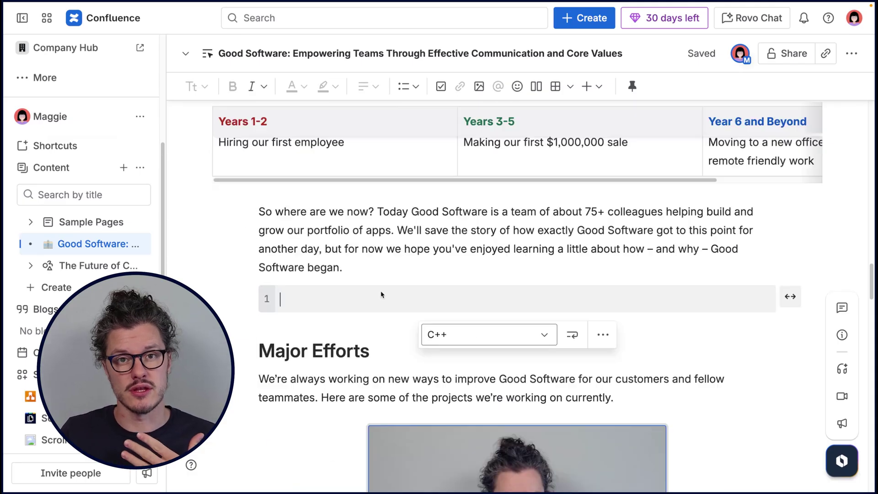
text(#include <iostream.h>  int main(void) {   cout << "Hello World" << endl;   return 0; })
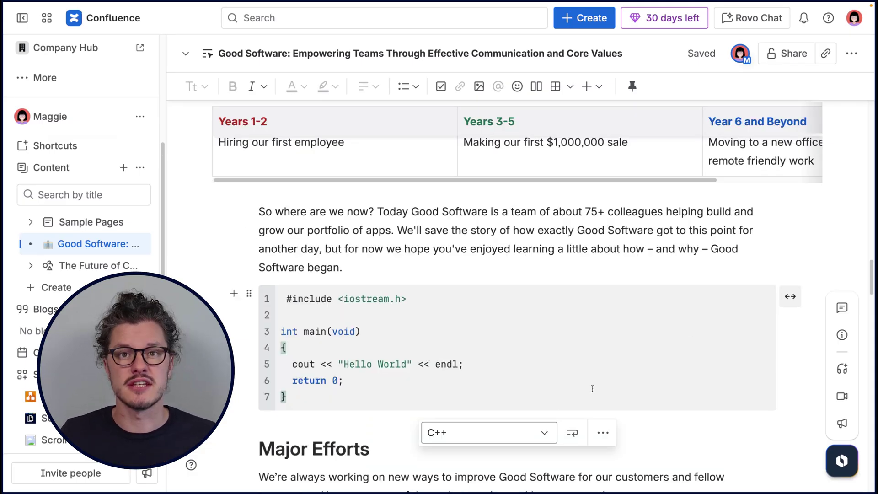
Insert a divider line below the PDF attachments using /divider.
scroll(661, 335, down, 15)
scroll(412, 300, up, 1)
click(449, 326)
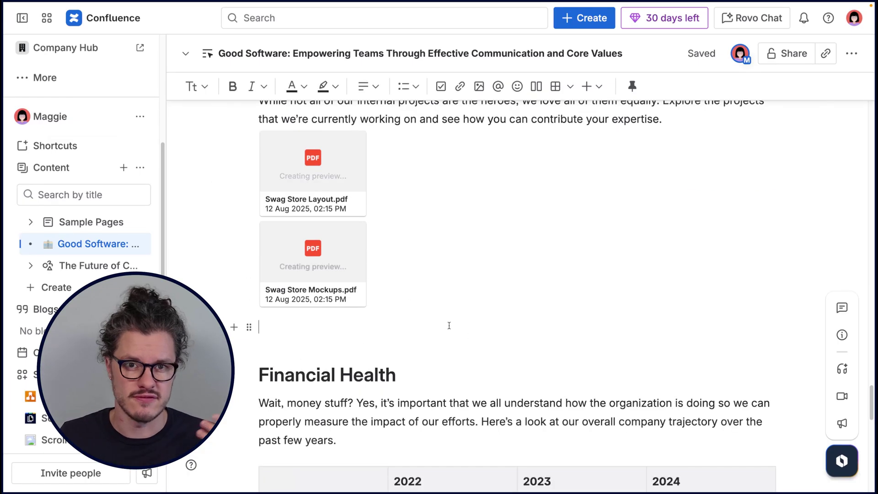
text(/divi)
key(Return)
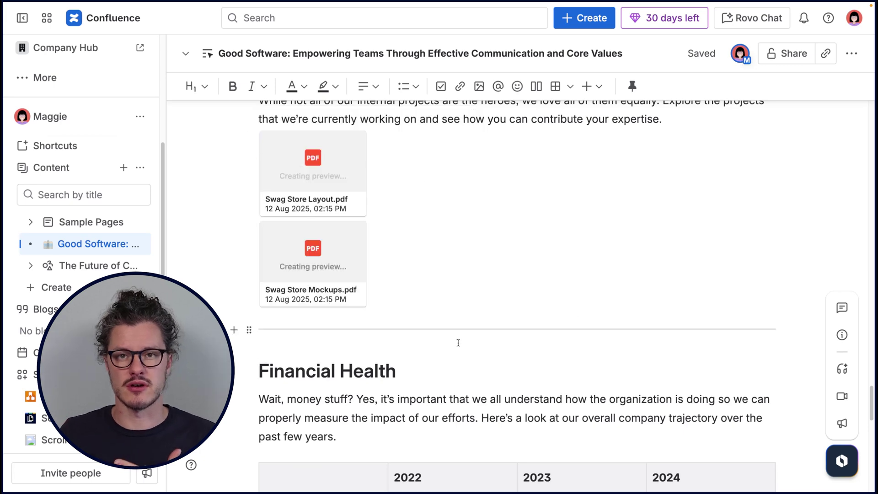
scroll(617, 344, down, 10)
Insert an Expand block after the Other Fun Facts intro.
scroll(576, 364, up, 1)
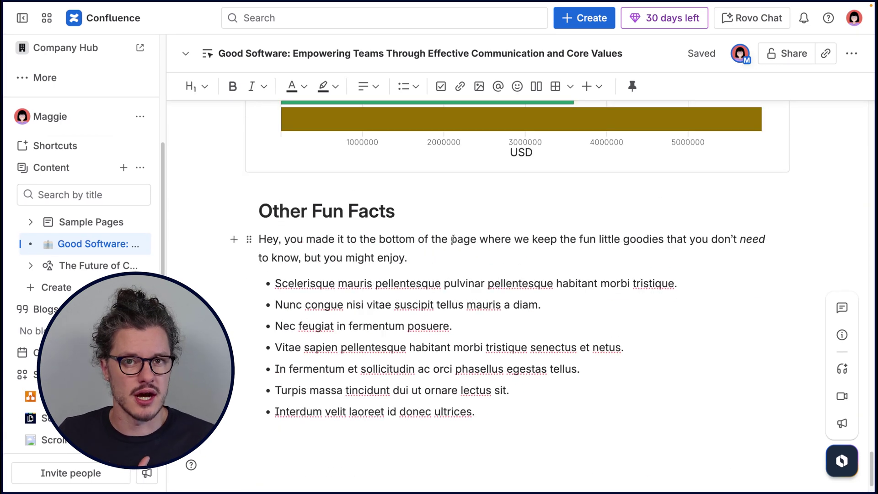
click(444, 256)
key(Return)
text(/expand)
key(Return)
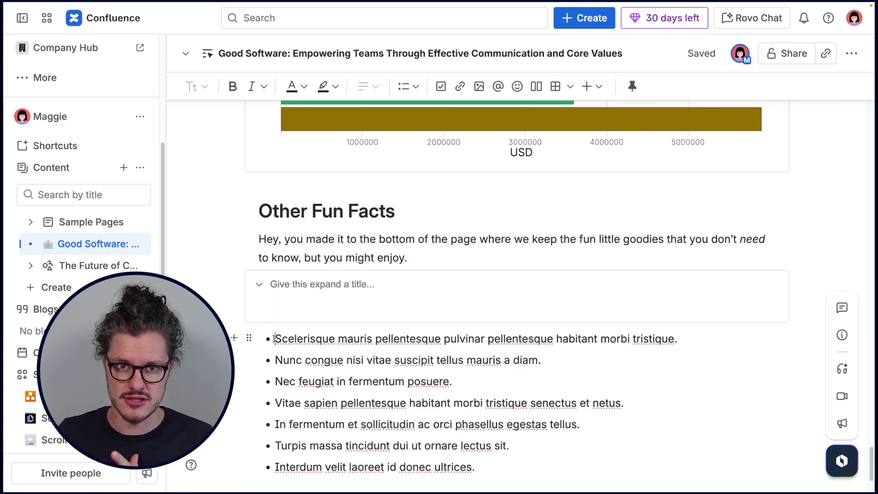
Move the seven fun-fact bullets into the Expand block and collapse the Read more section.
drag(274, 339, 475, 467)
key(ctrl+x)
click(320, 351)
key(ctrl+v)
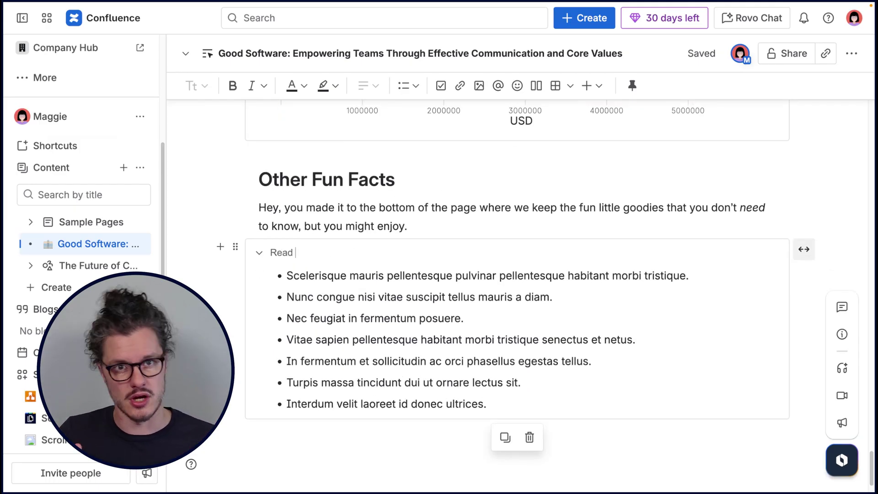
click(259, 252)
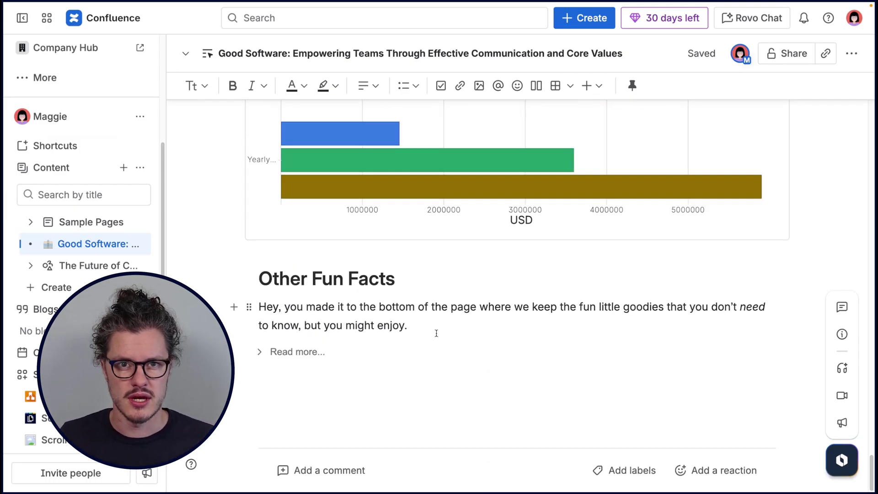
Add a status label at the end of the Swag Store heading.
scroll(436, 334, up, 15)
click(259, 269)
key(Return)
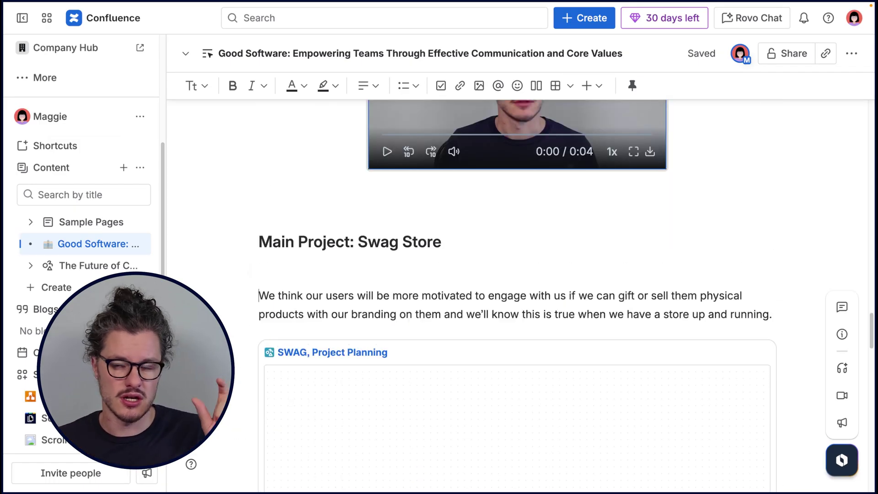
key(BackSpace)
click(451, 242)
text(/st)
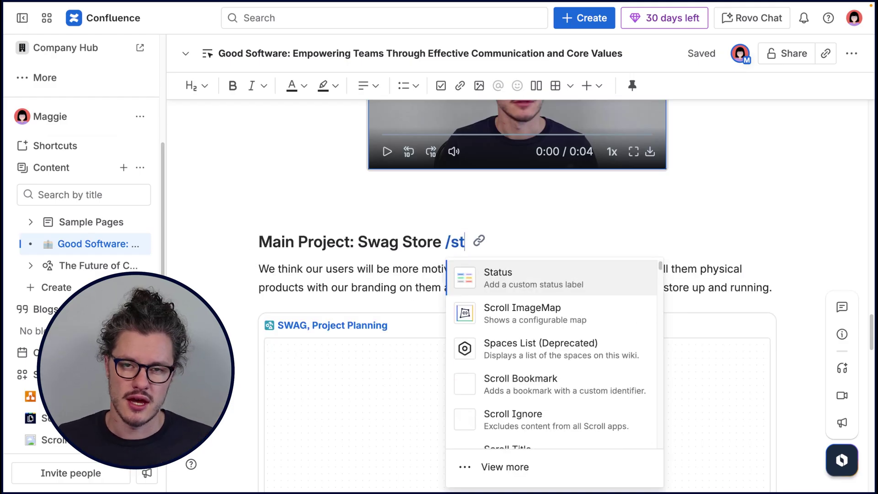
key(Return)
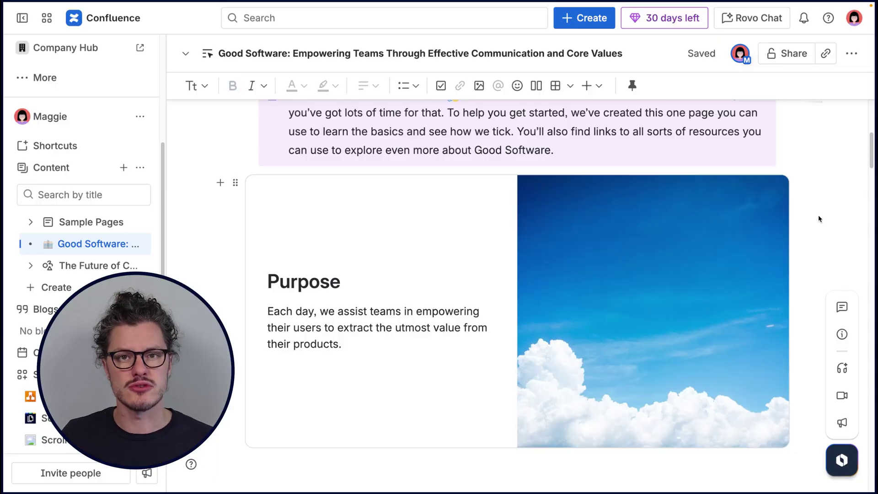
Preview the Purpose, Vision and Values slides of the carousel.
click(735, 227)
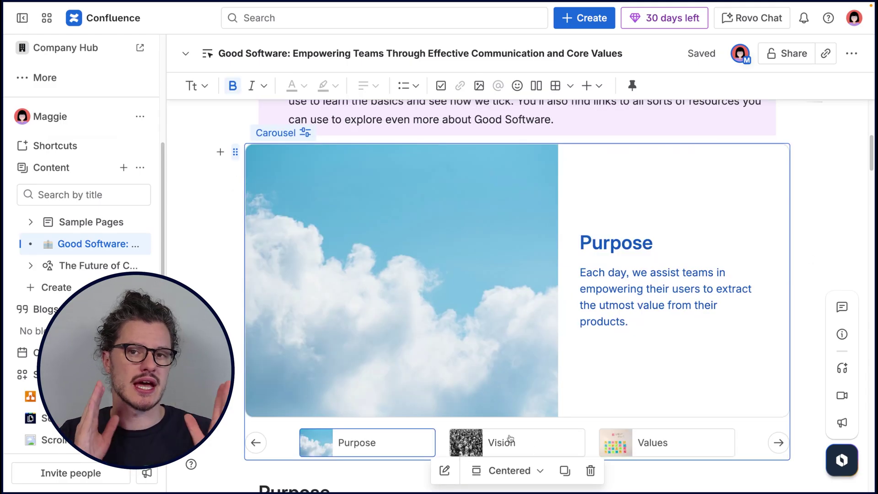
scroll(503, 442, down, 1)
click(503, 427)
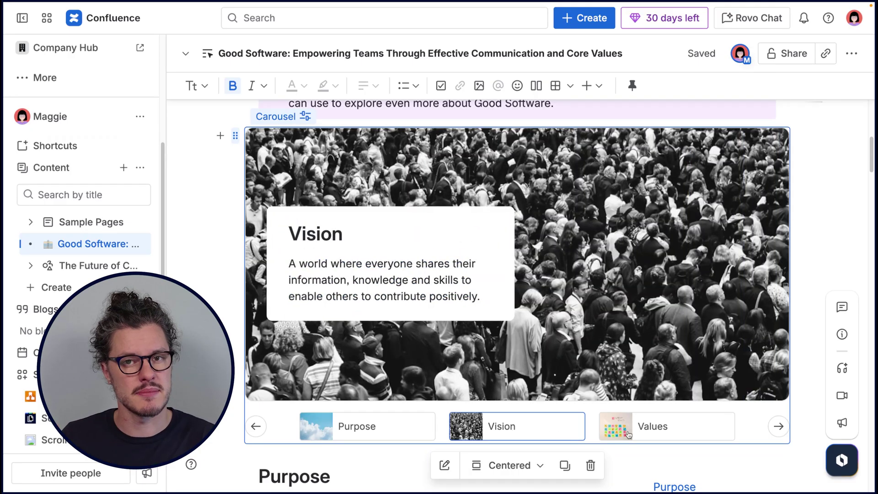
click(638, 431)
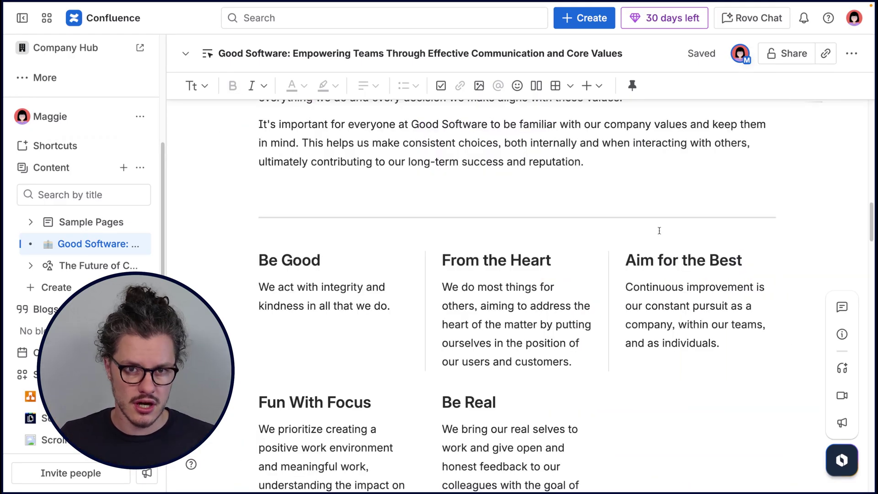
Step the value cards forward two and back two to preview them.
scroll(562, 207, up, 2)
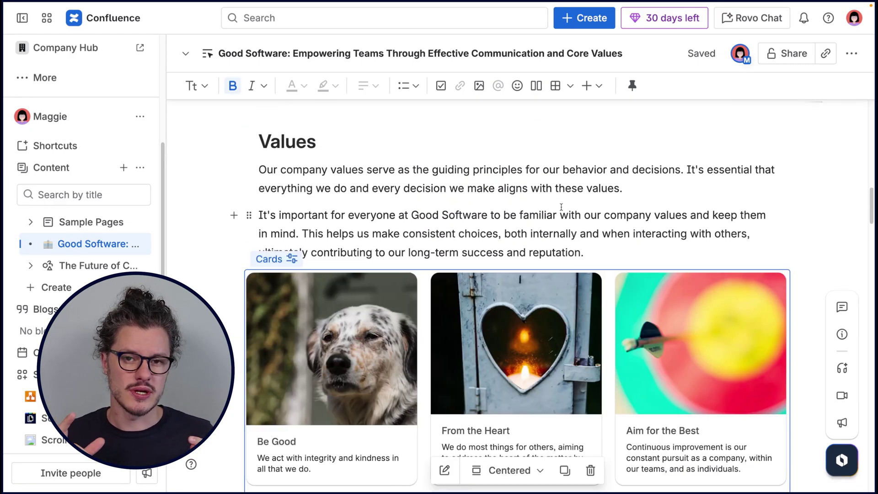
scroll(562, 275, down, 3)
scroll(570, 413, up, 1)
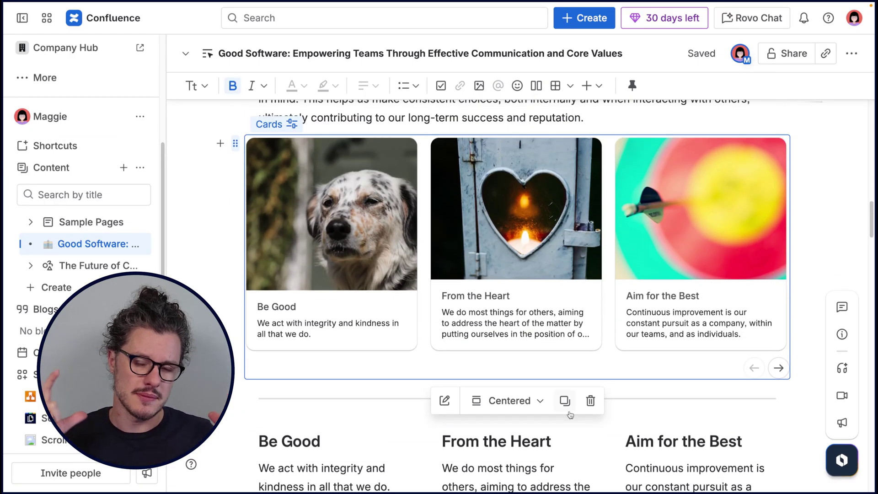
click(778, 394)
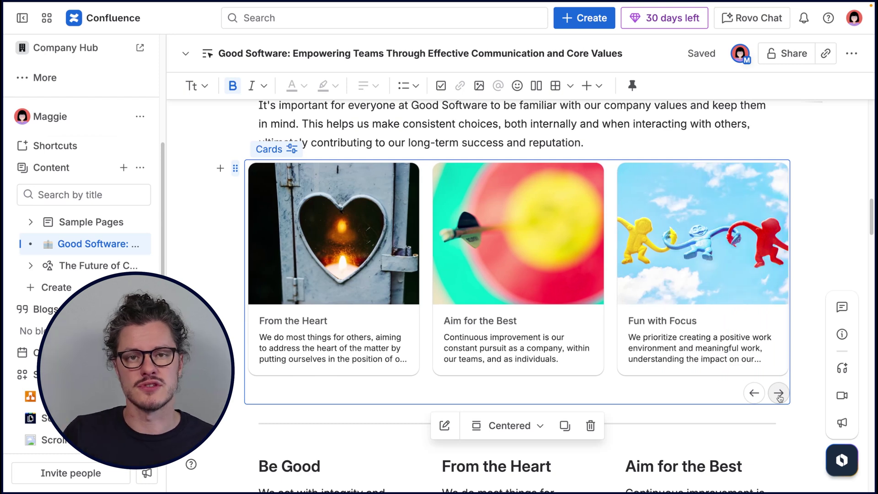
click(779, 394)
click(753, 394)
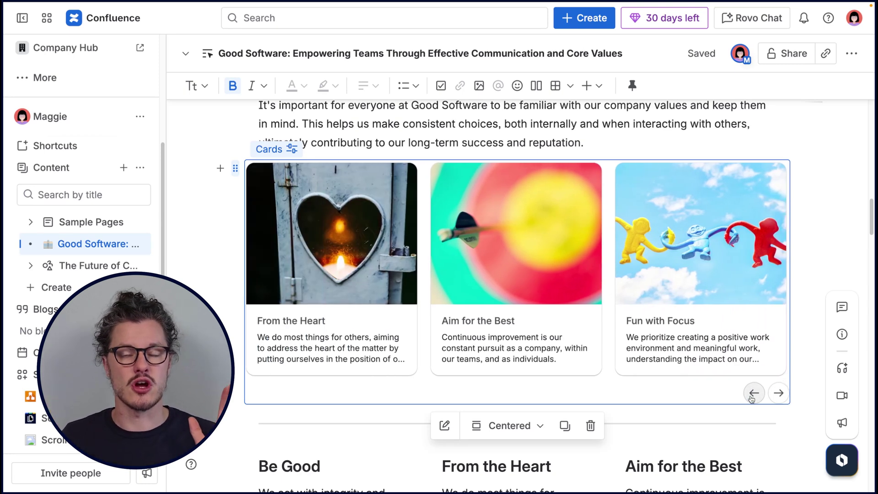
click(753, 393)
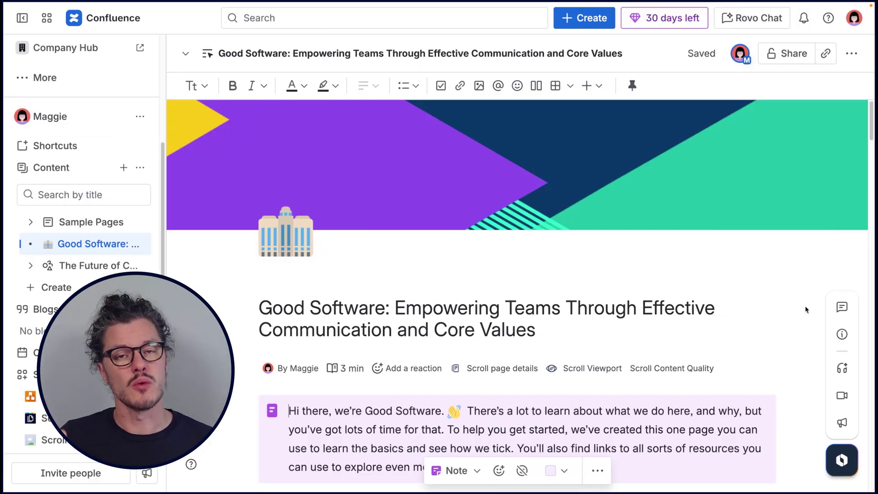
scroll(805, 305, down, 3)
scroll(805, 305, down, 2)
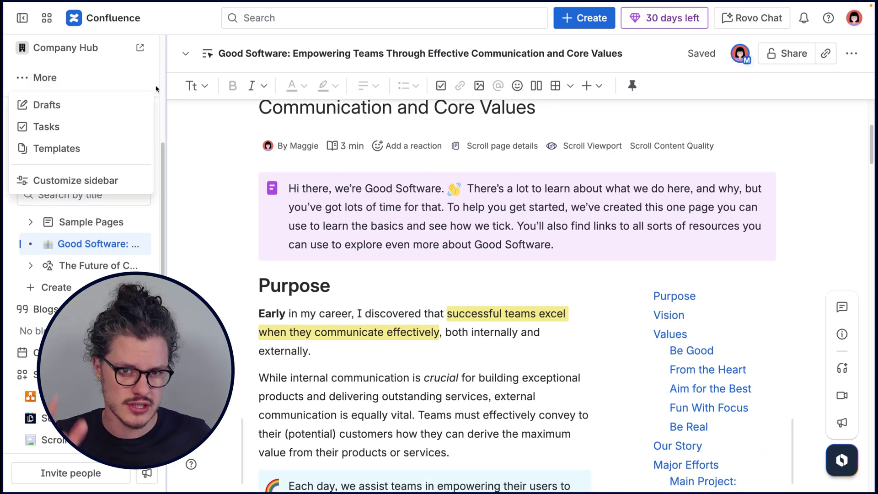
scroll(616, 273, up, 5)
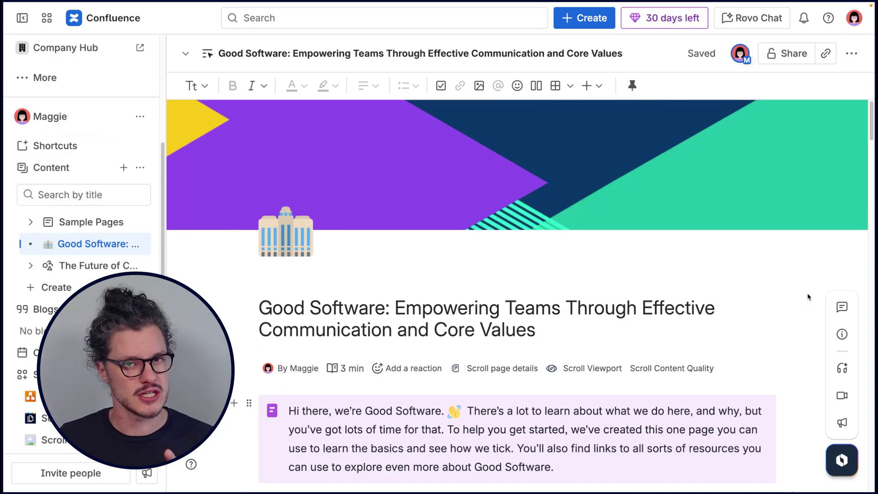
scroll(808, 296, down, 8)
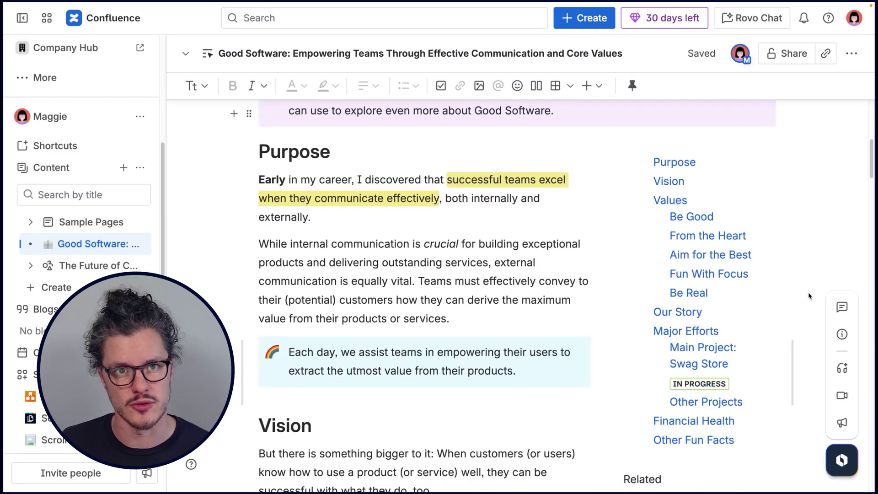
scroll(809, 295, down, 15)
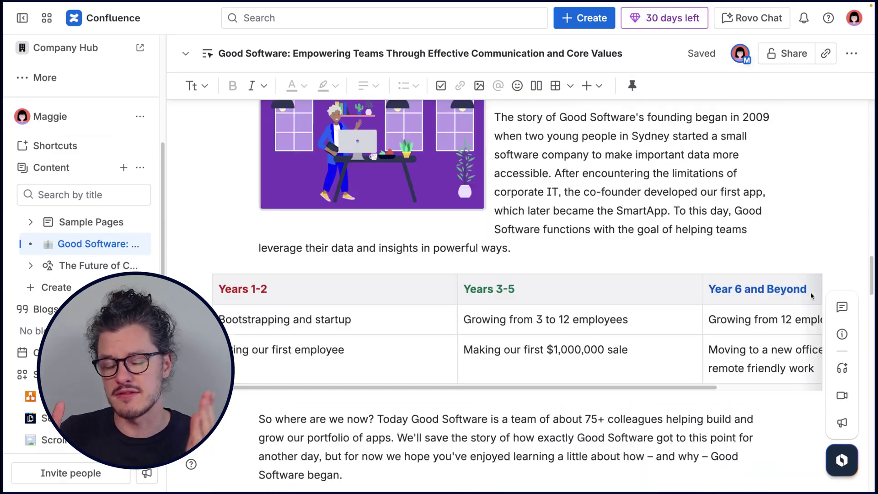
scroll(811, 295, down, 15)
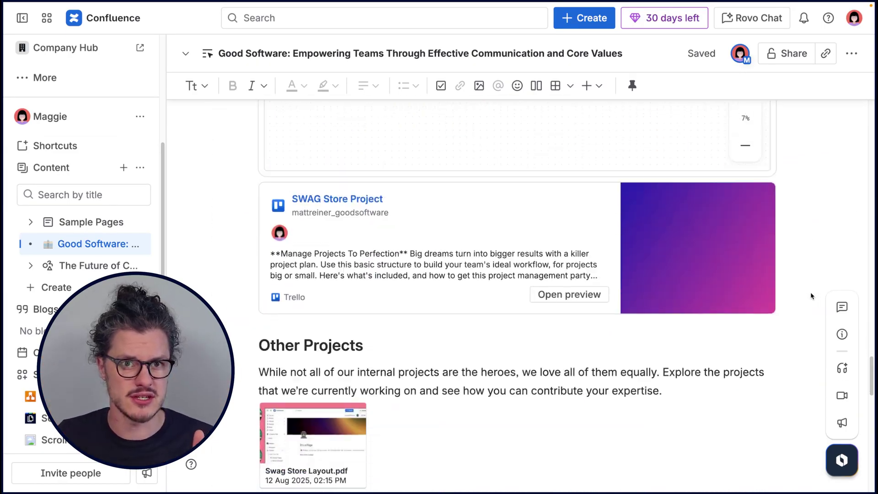
scroll(810, 295, down, 15)
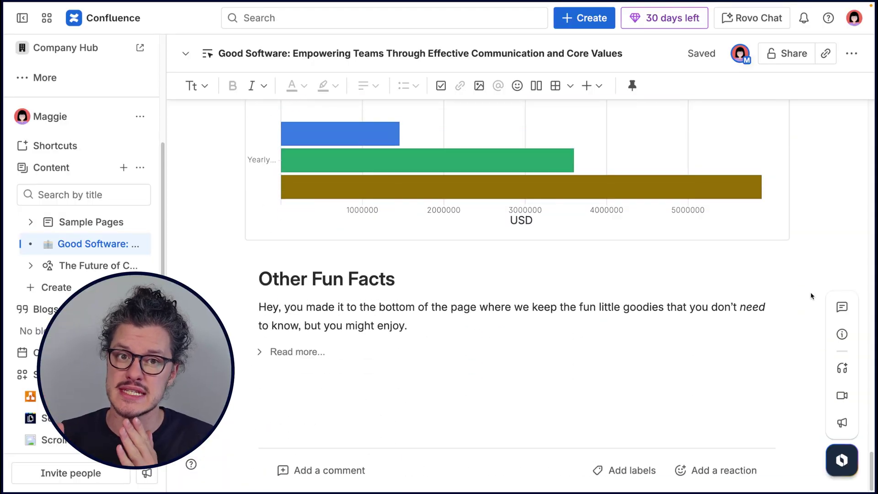